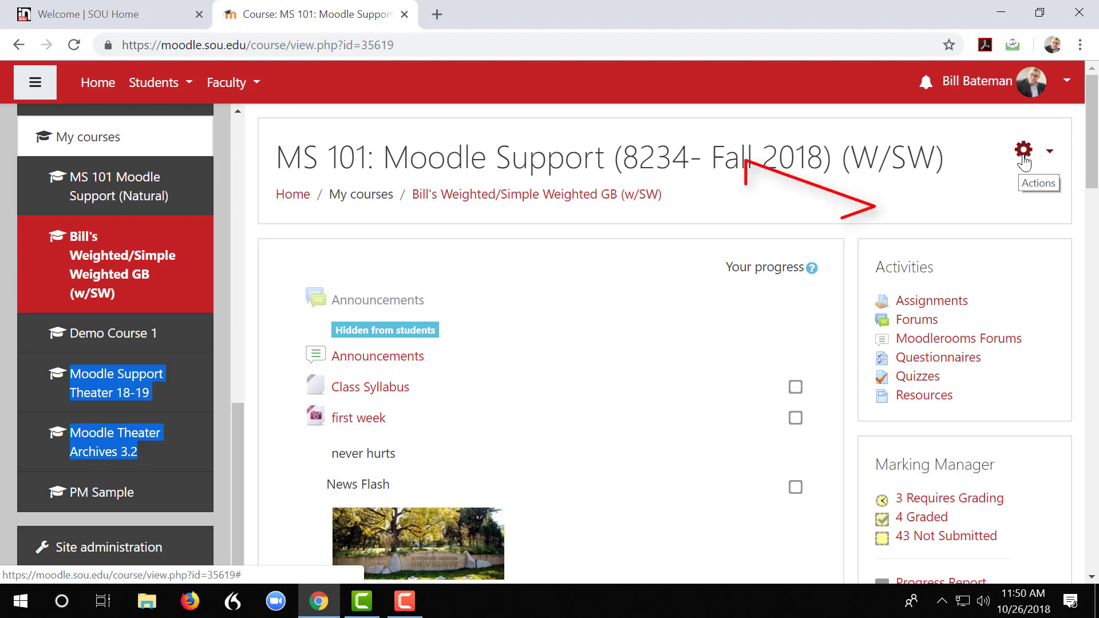
Turn editing on for the course and start adding an Attendance activity to its first section
{"action": "left_click", "coordinate": [1024, 159]}
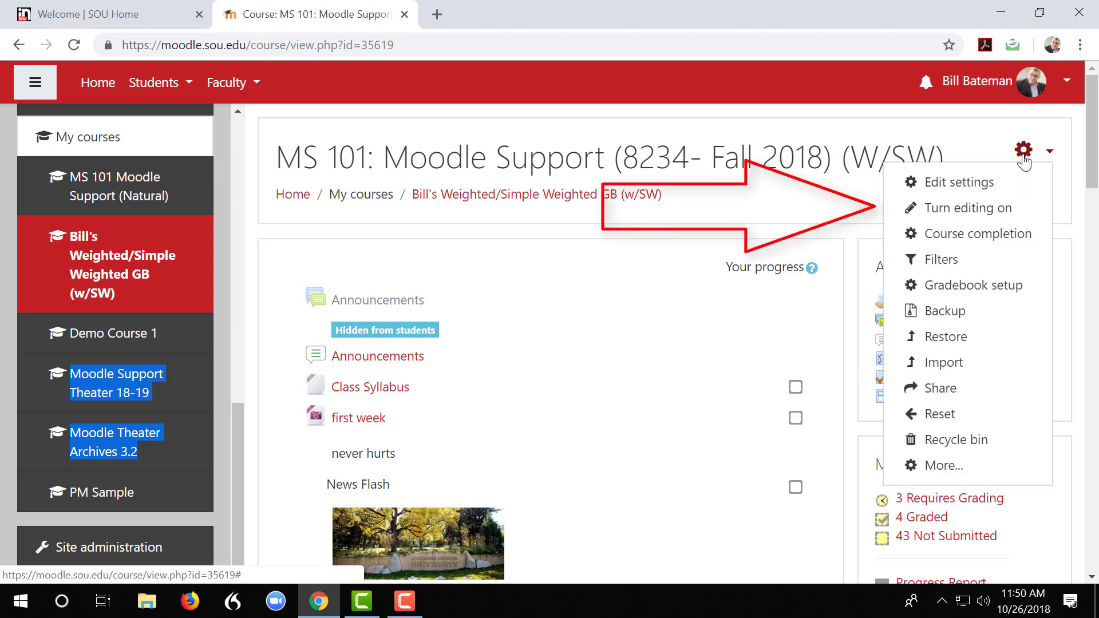
{"action": "left_click", "coordinate": [1016, 211]}
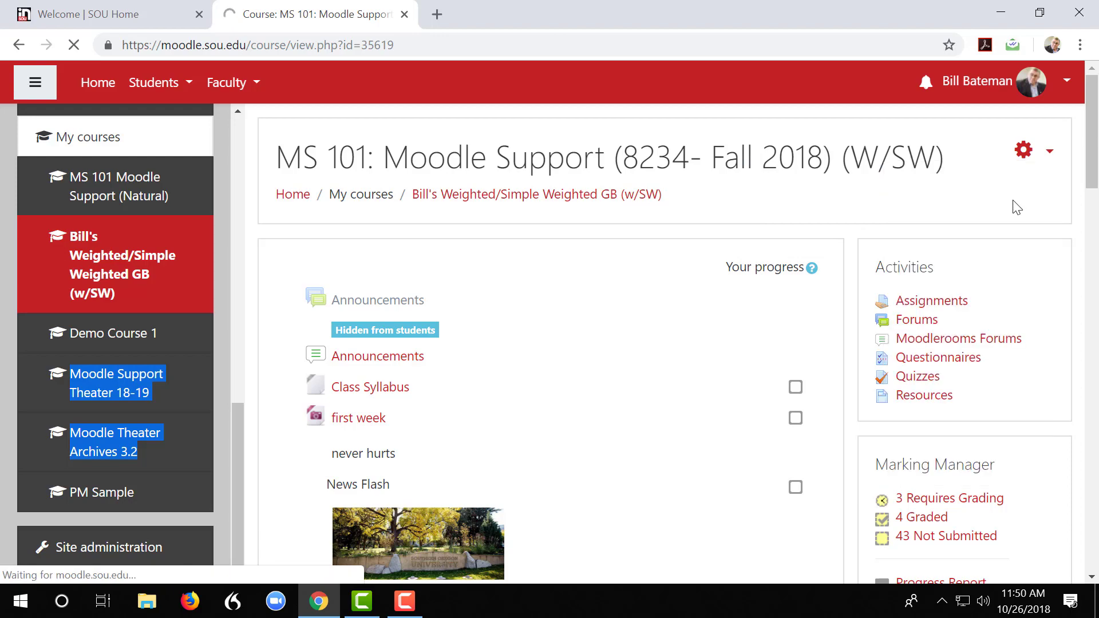
{"action": "scroll", "coordinate": [751, 290], "scroll_direction": "down", "scroll_amount": 5}
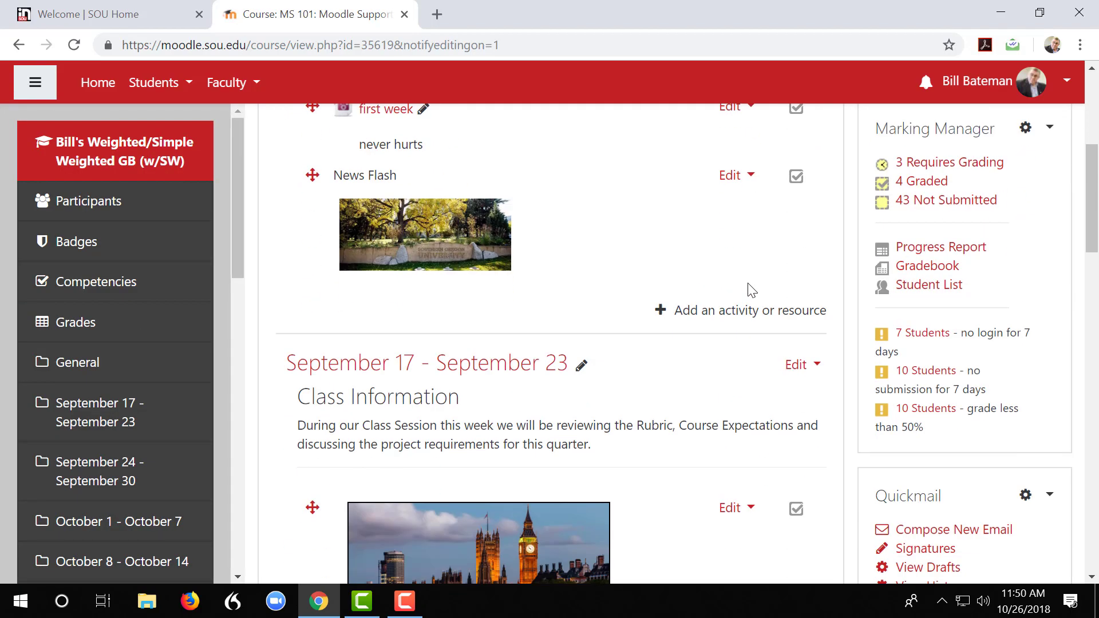
{"action": "scroll", "coordinate": [751, 289], "scroll_direction": "down", "scroll_amount": 4}
{"action": "scroll", "coordinate": [749, 289], "scroll_direction": "up", "scroll_amount": 4}
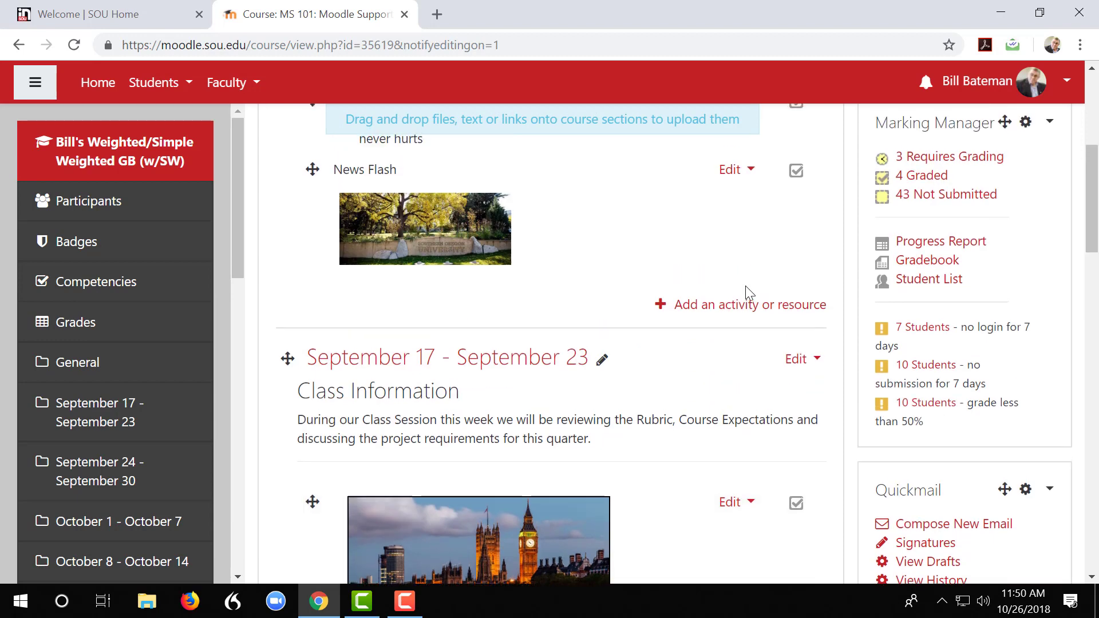
{"action": "scroll", "coordinate": [745, 286], "scroll_direction": "up", "scroll_amount": 3}
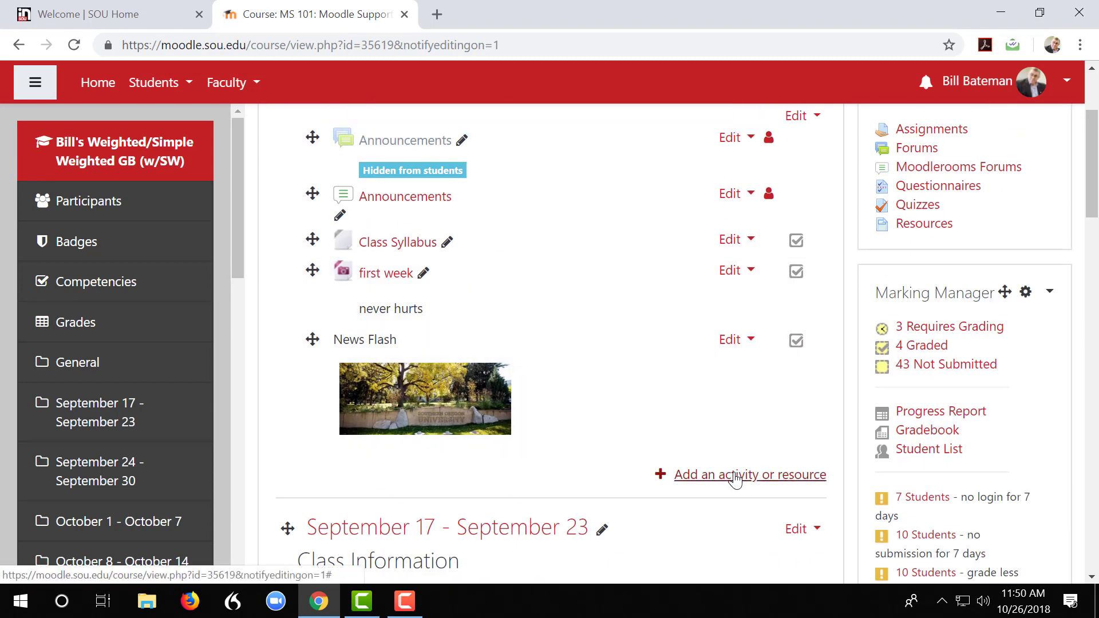
{"action": "left_click", "coordinate": [735, 477]}
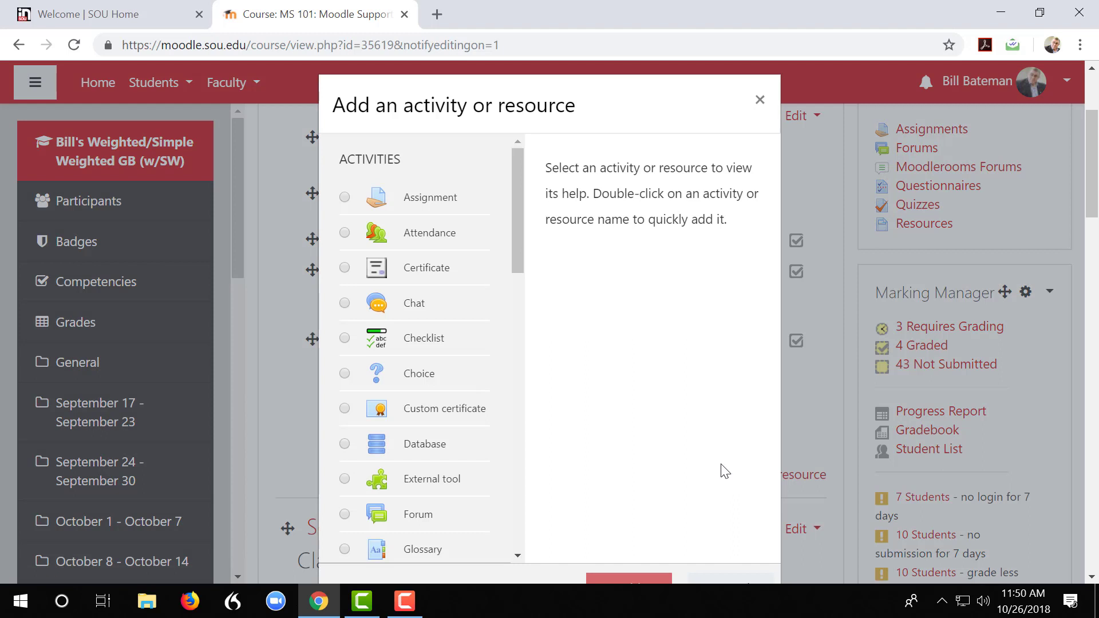
{"action": "scroll", "coordinate": [817, 458], "scroll_direction": "down", "scroll_amount": 2}
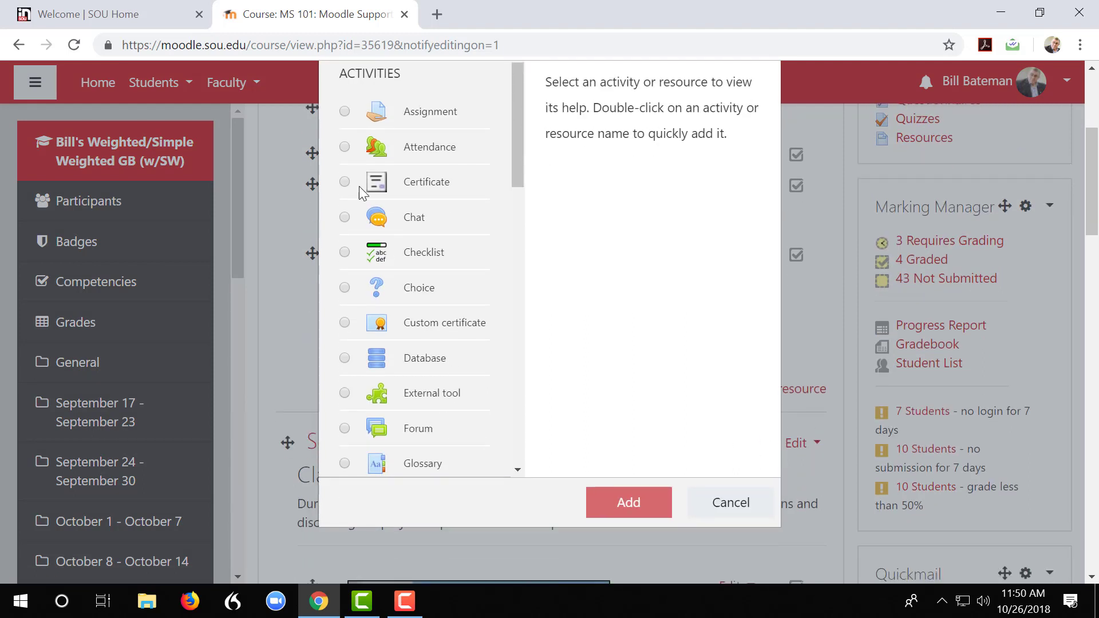
{"action": "left_click", "coordinate": [345, 148]}
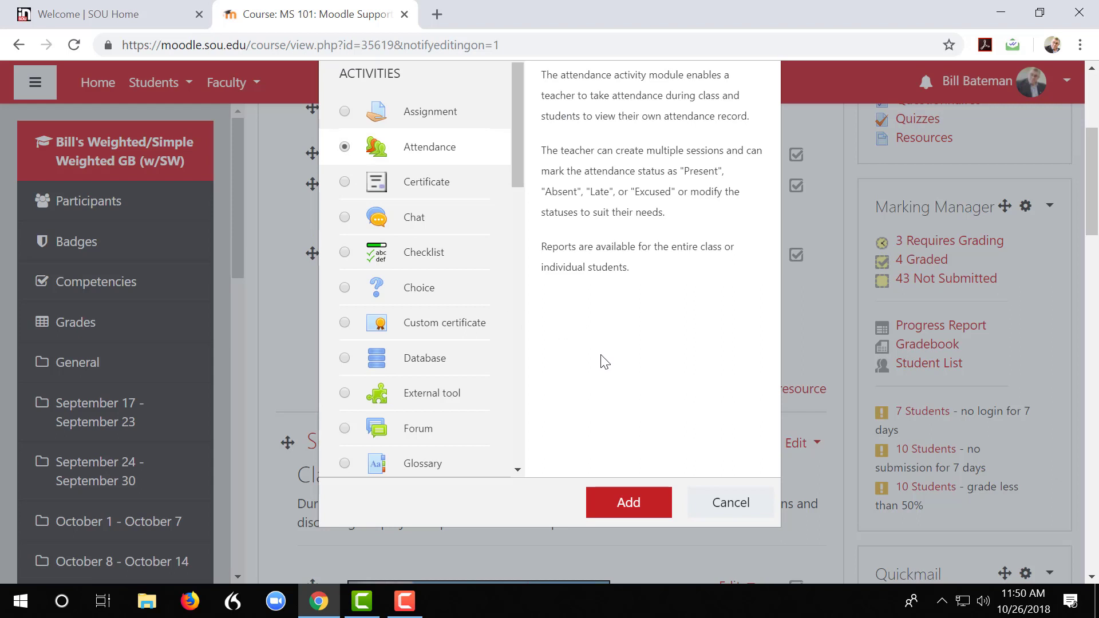
{"action": "left_click", "coordinate": [618, 502]}
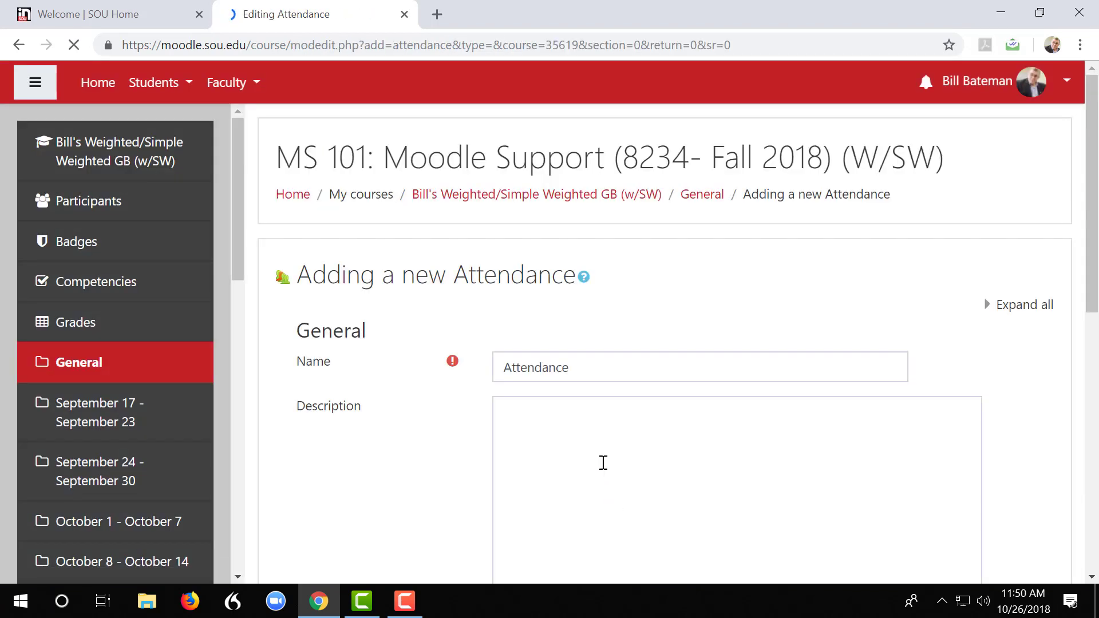
{"action": "scroll", "coordinate": [598, 463], "scroll_direction": "down", "scroll_amount": 1}
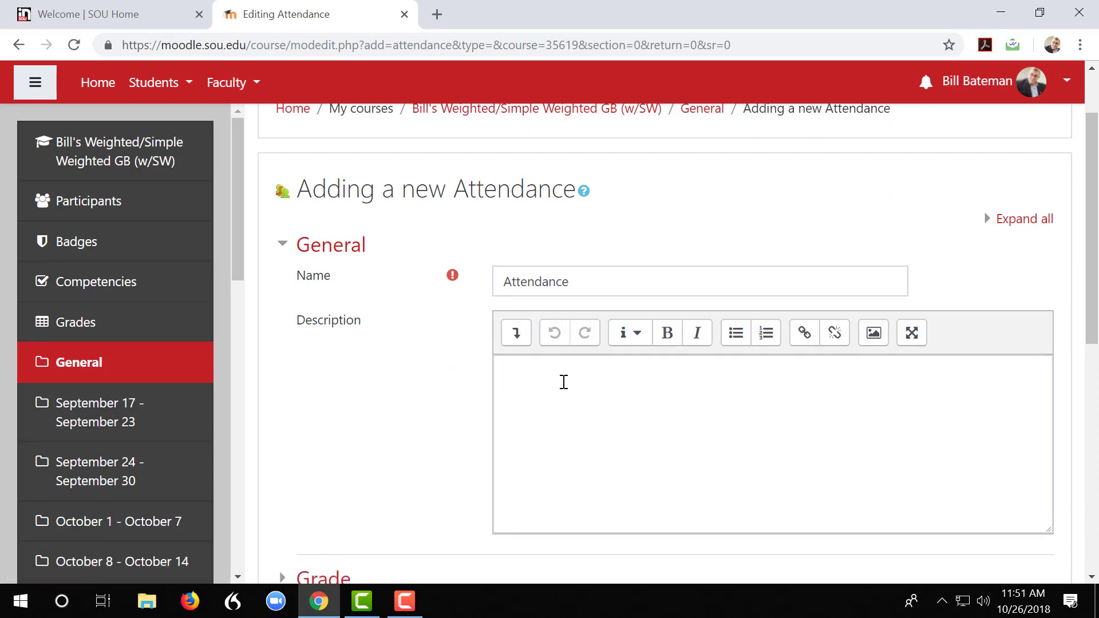
{"action": "double_click", "coordinate": [563, 282]}
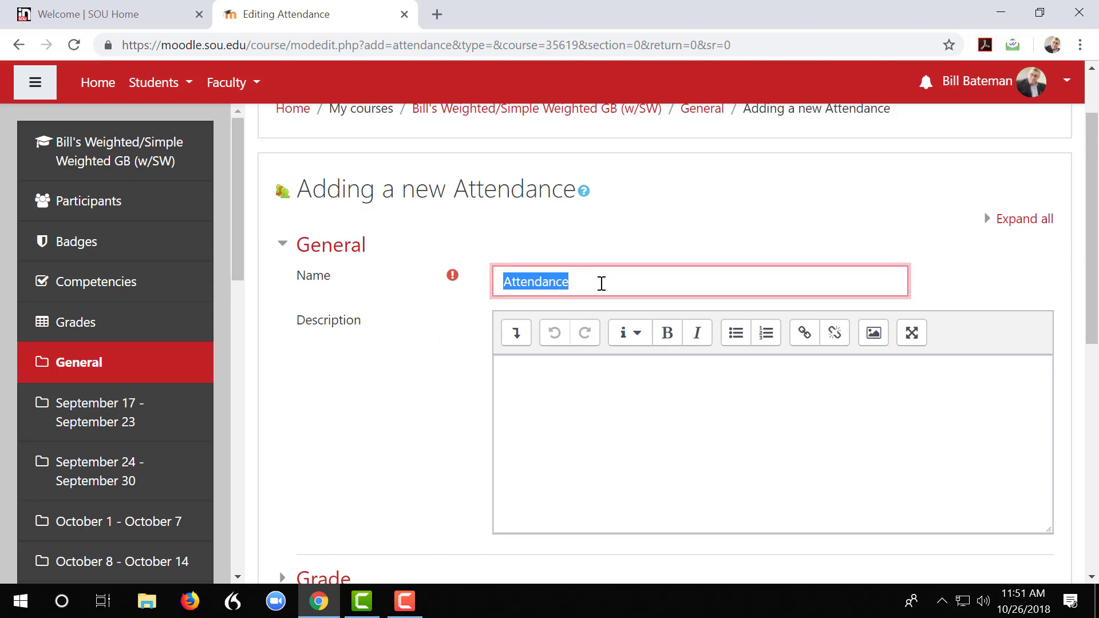
{"action": "left_click", "coordinate": [593, 387]}
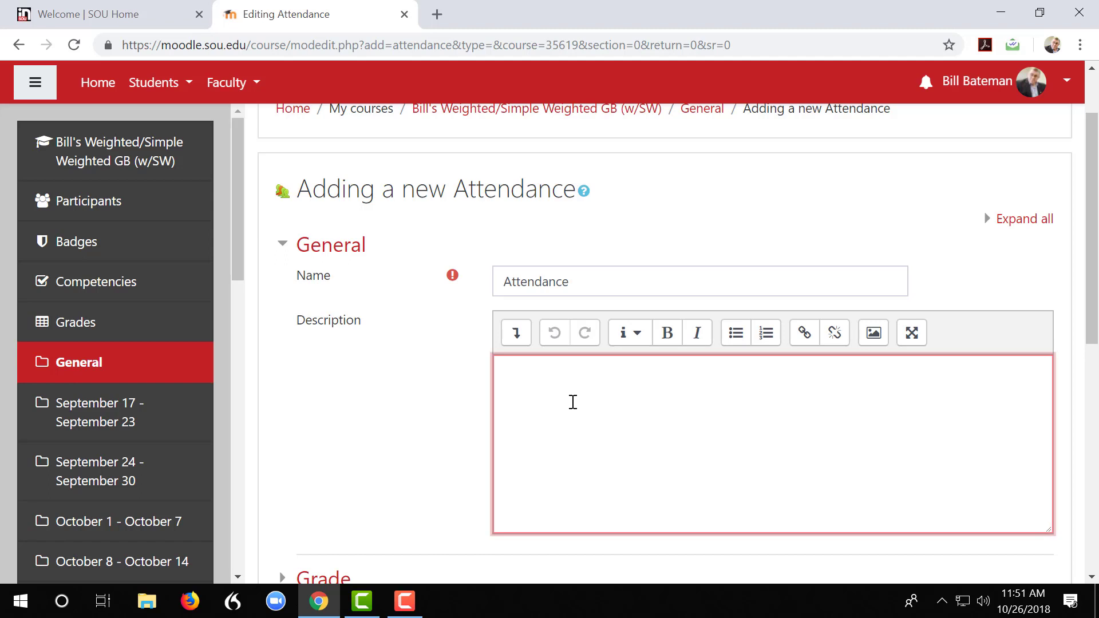
Set the new activity's grade category to Attendance, and save it, returning to the course
{"action": "scroll", "coordinate": [571, 406], "scroll_direction": "down", "scroll_amount": 3}
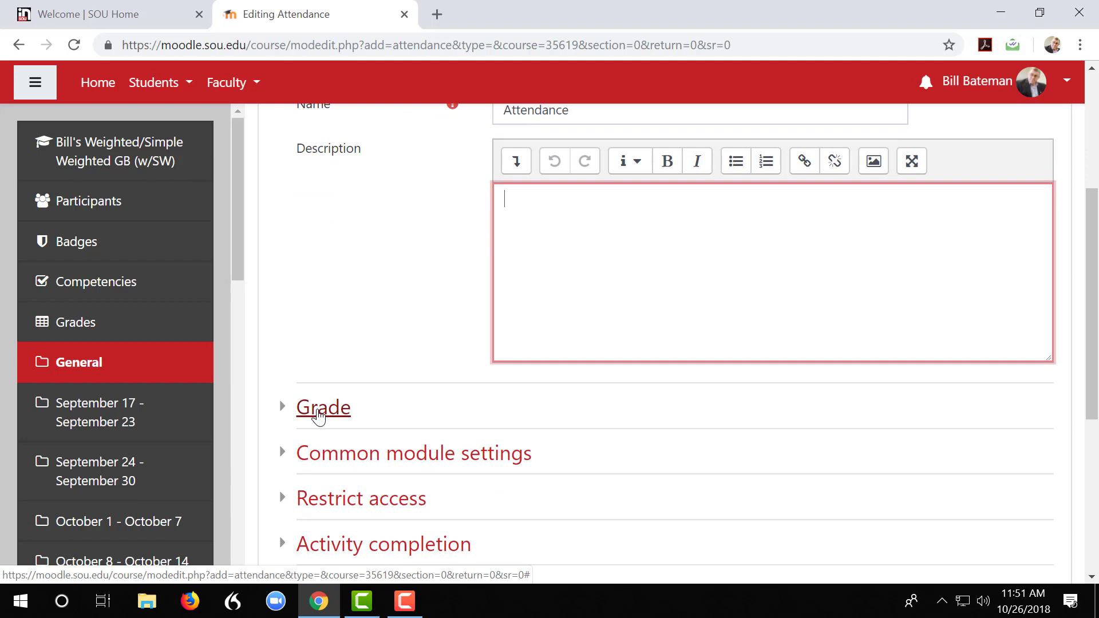
{"action": "left_click", "coordinate": [319, 417]}
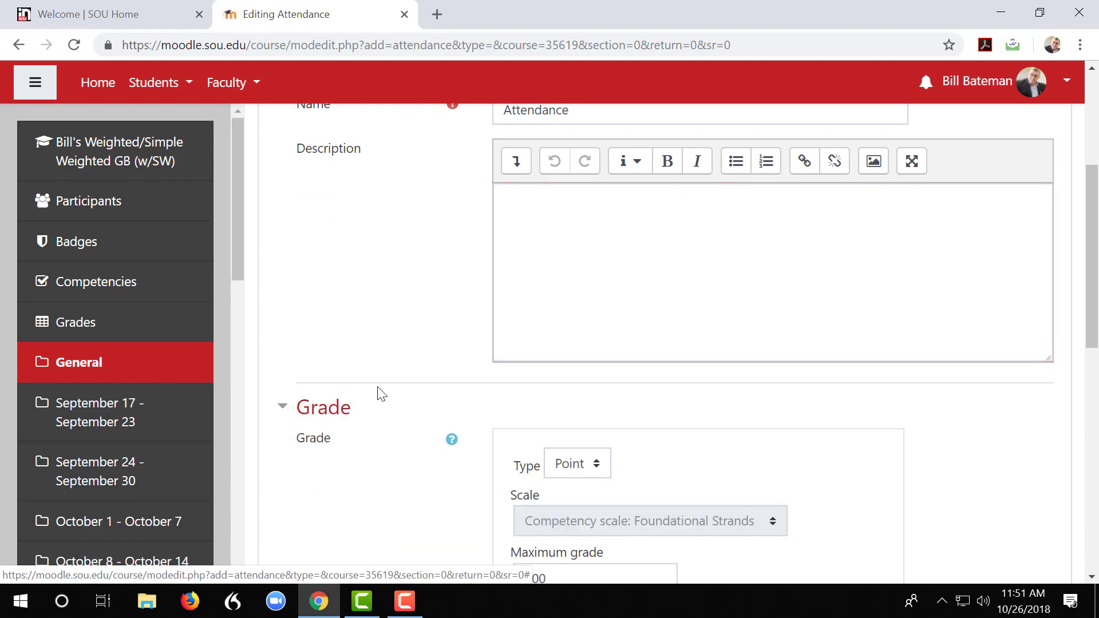
{"action": "scroll", "coordinate": [376, 395], "scroll_direction": "down", "scroll_amount": 3}
{"action": "scroll", "coordinate": [378, 399], "scroll_direction": "down", "scroll_amount": 1}
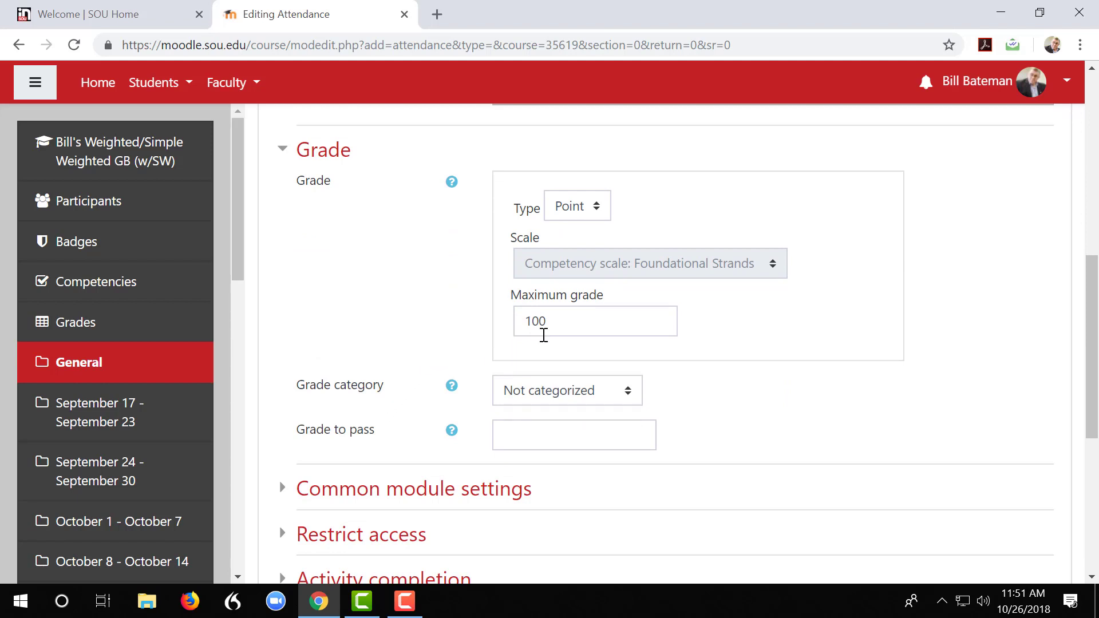
{"action": "left_click_drag", "start_coordinate": [547, 326], "coordinate": [524, 327]}
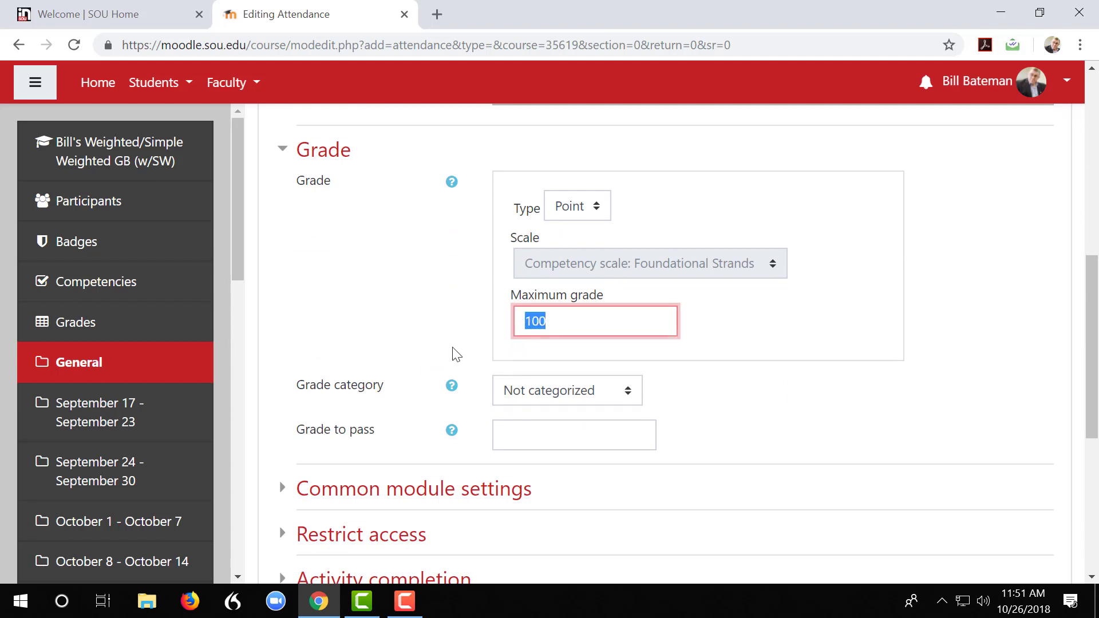
{"action": "left_click", "coordinate": [418, 335]}
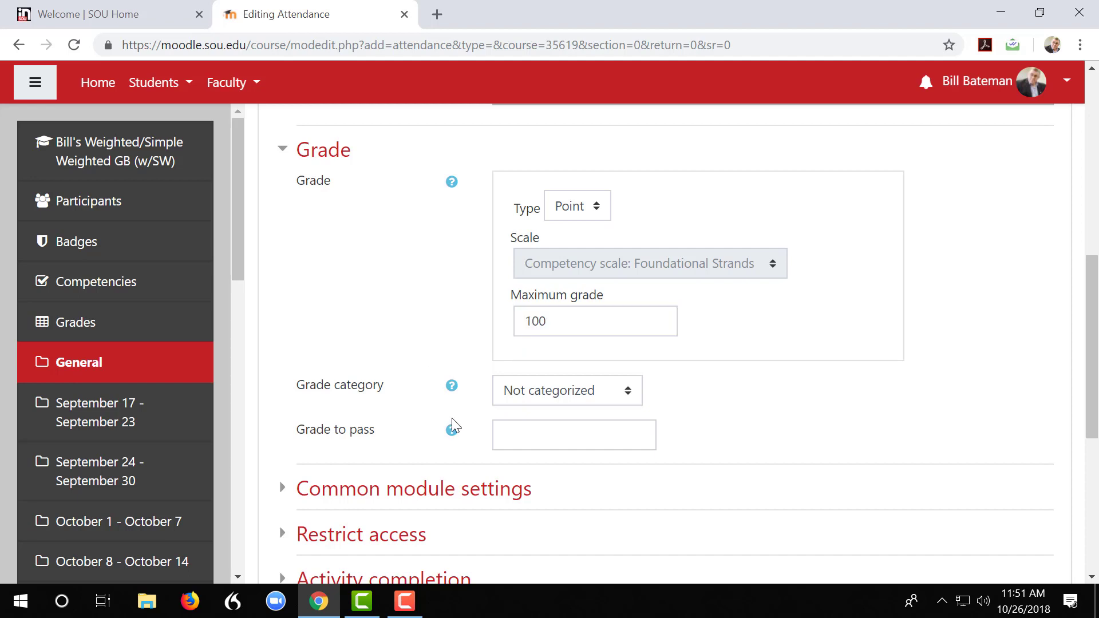
{"action": "left_click", "coordinate": [630, 393]}
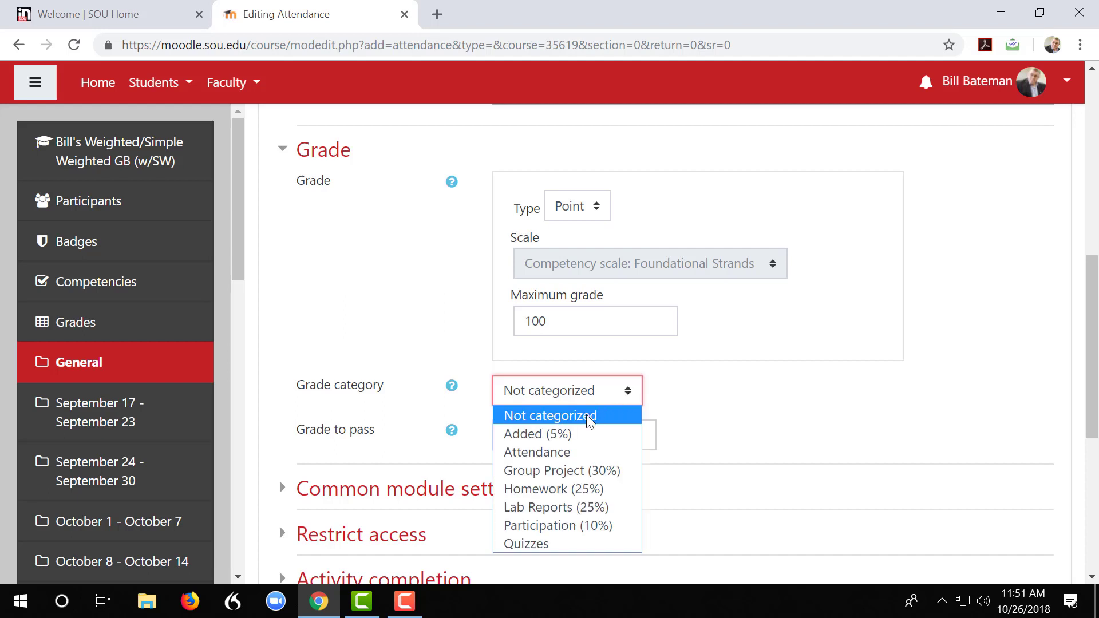
{"action": "left_click", "coordinate": [560, 452]}
{"action": "scroll", "coordinate": [561, 452], "scroll_direction": "down", "scroll_amount": 4}
{"action": "scroll", "coordinate": [564, 452], "scroll_direction": "down", "scroll_amount": 2}
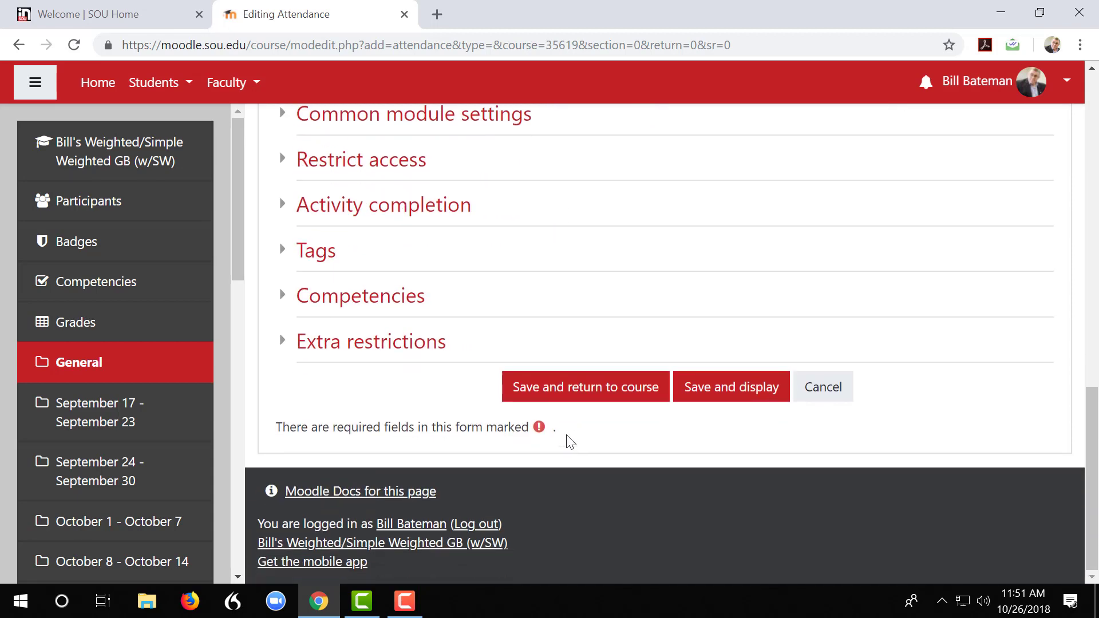
{"action": "left_click", "coordinate": [586, 395]}
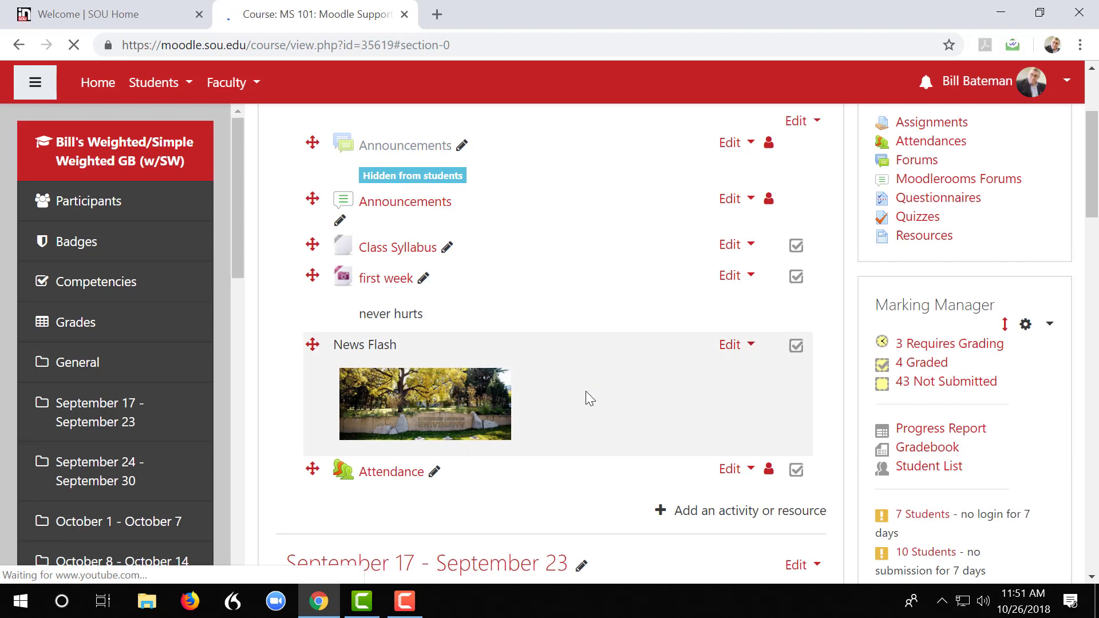
Open the course's new Attendance activity and start adding a session to it
{"action": "scroll", "coordinate": [585, 393], "scroll_direction": "down", "scroll_amount": 1}
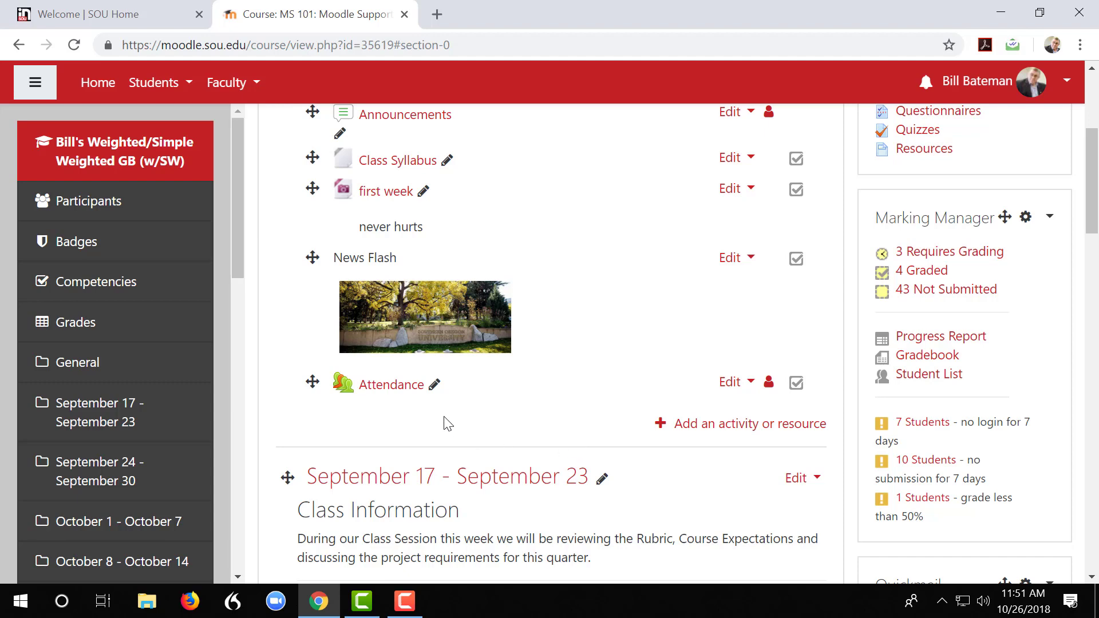
{"action": "left_click", "coordinate": [397, 390]}
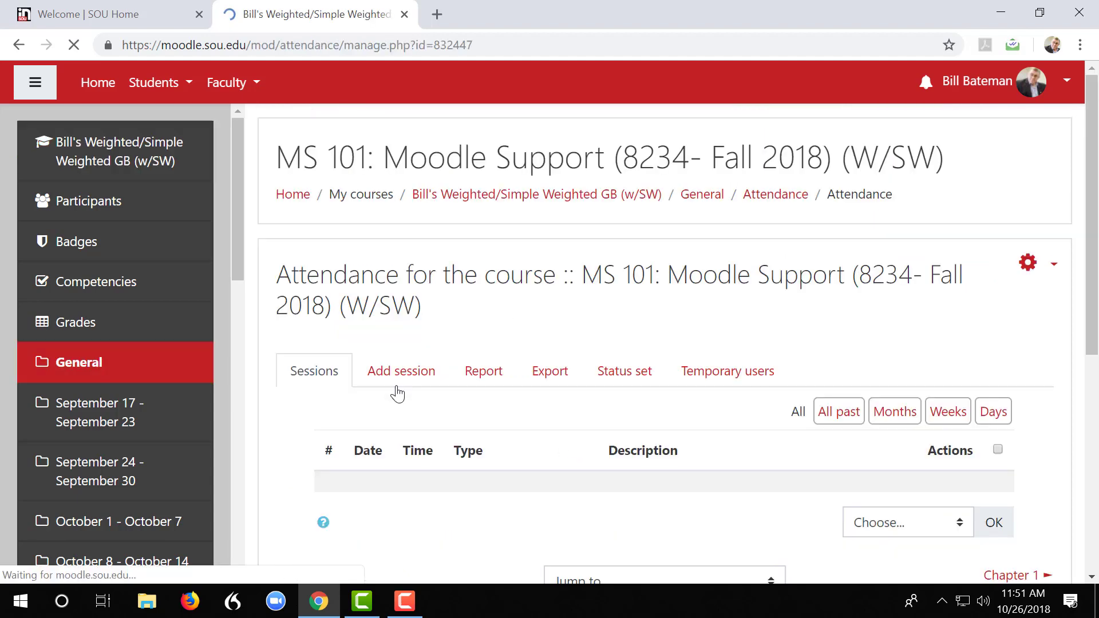
{"action": "scroll", "coordinate": [515, 441], "scroll_direction": "down", "scroll_amount": 2}
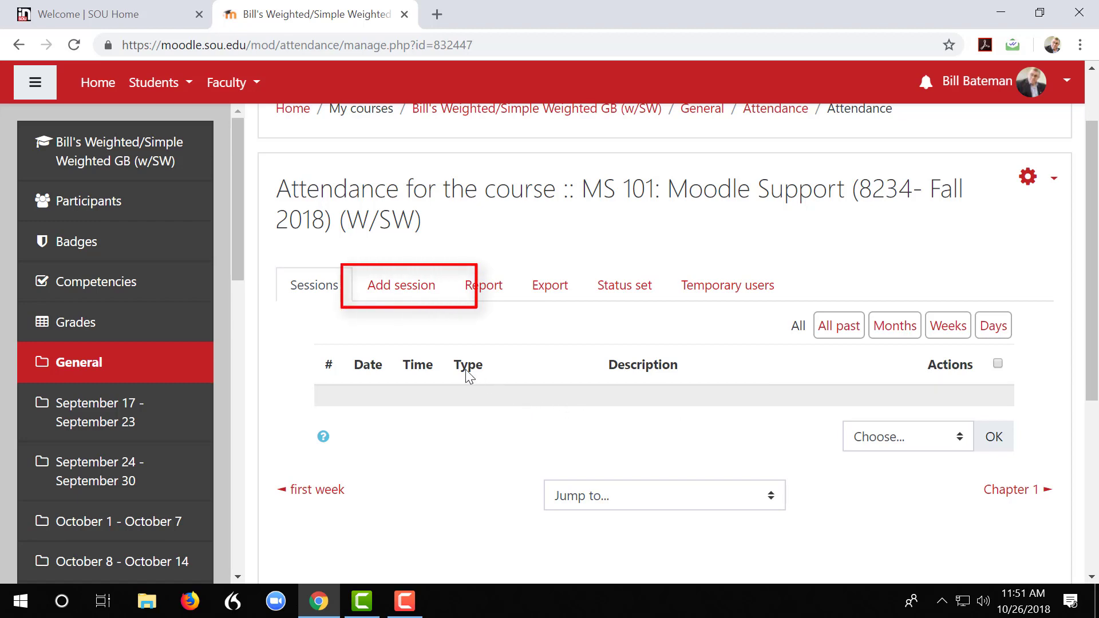
{"action": "left_click", "coordinate": [402, 292]}
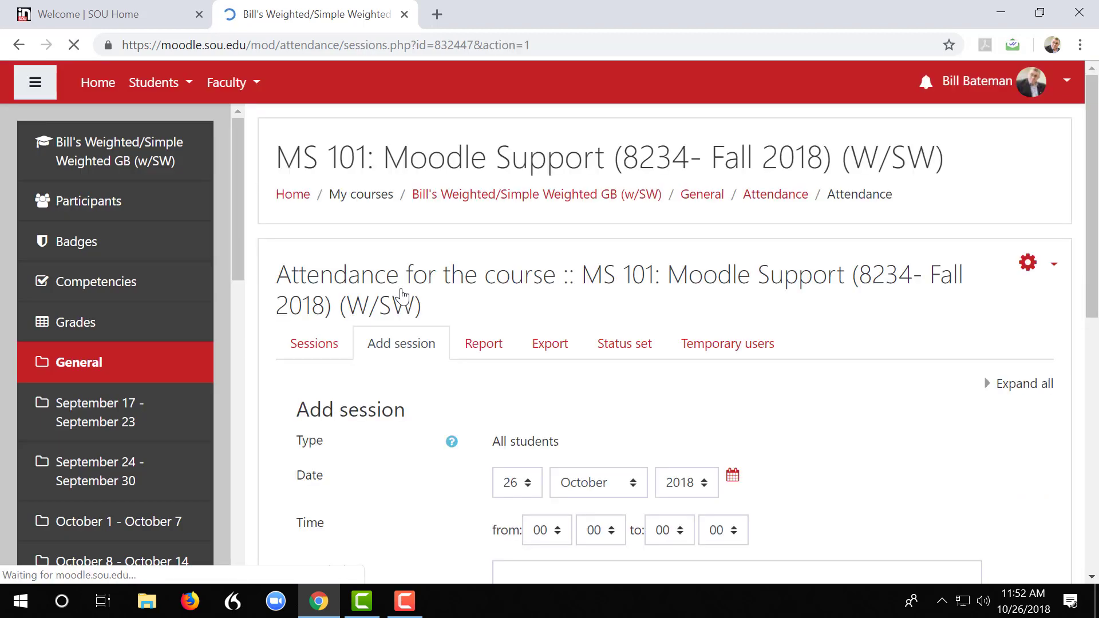
Set the new session's date to 24 September 2018
{"action": "scroll", "coordinate": [630, 435], "scroll_direction": "down", "scroll_amount": 1}
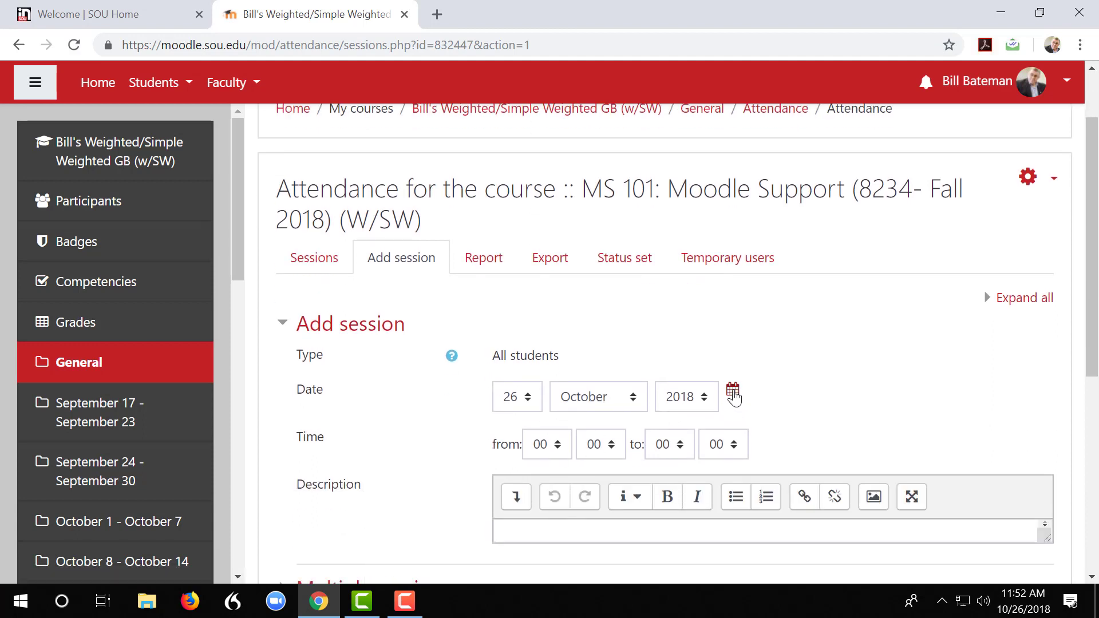
{"action": "left_click", "coordinate": [733, 394]}
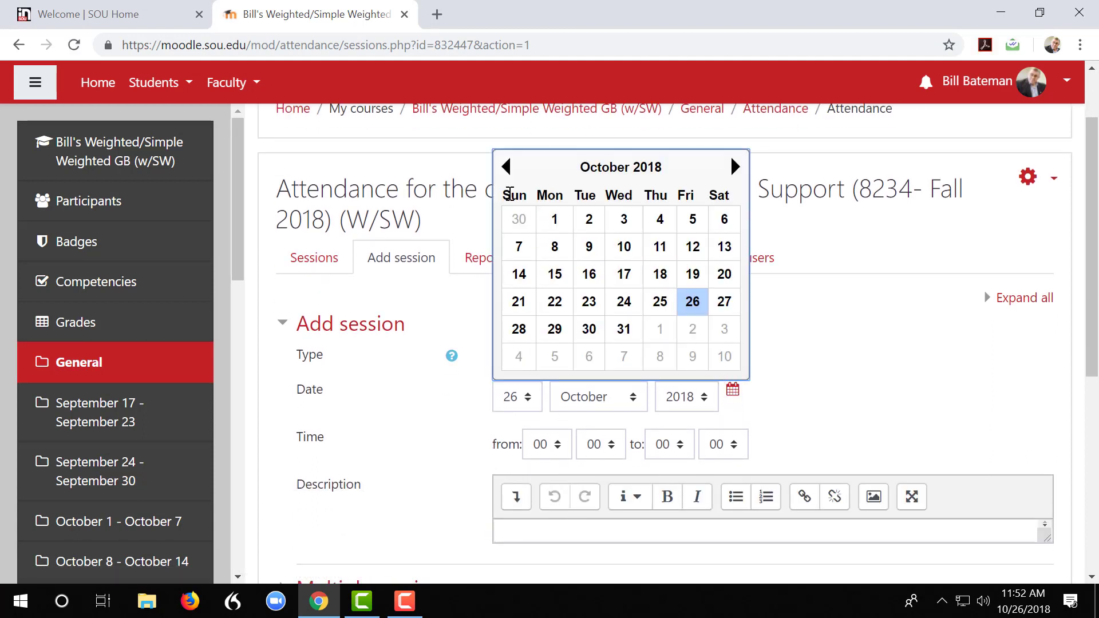
{"action": "left_click", "coordinate": [506, 168]}
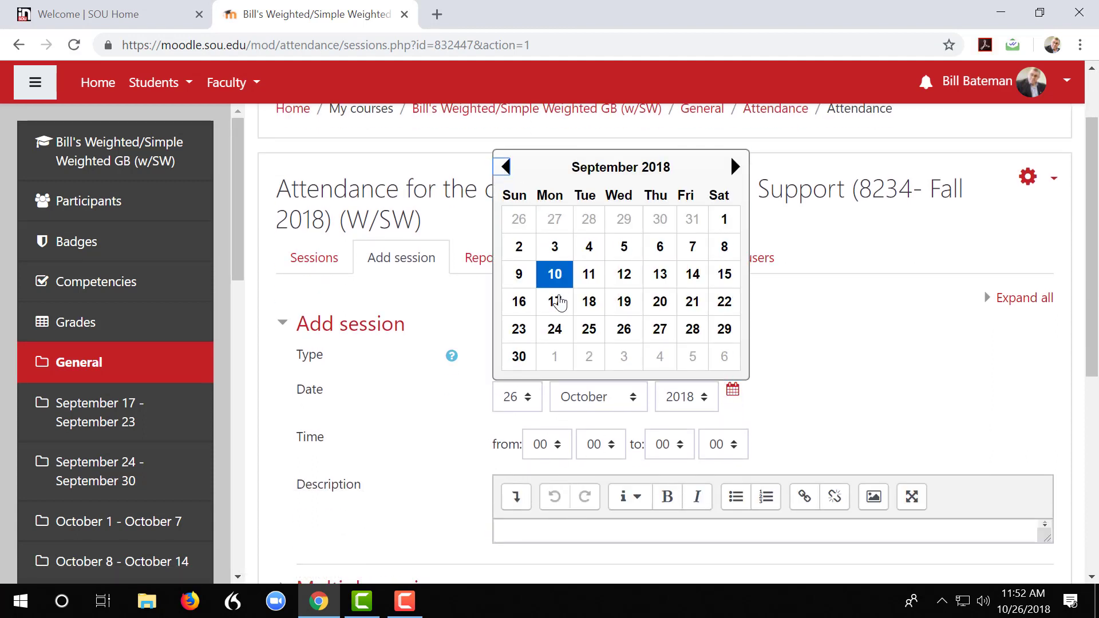
{"action": "left_click", "coordinate": [555, 330]}
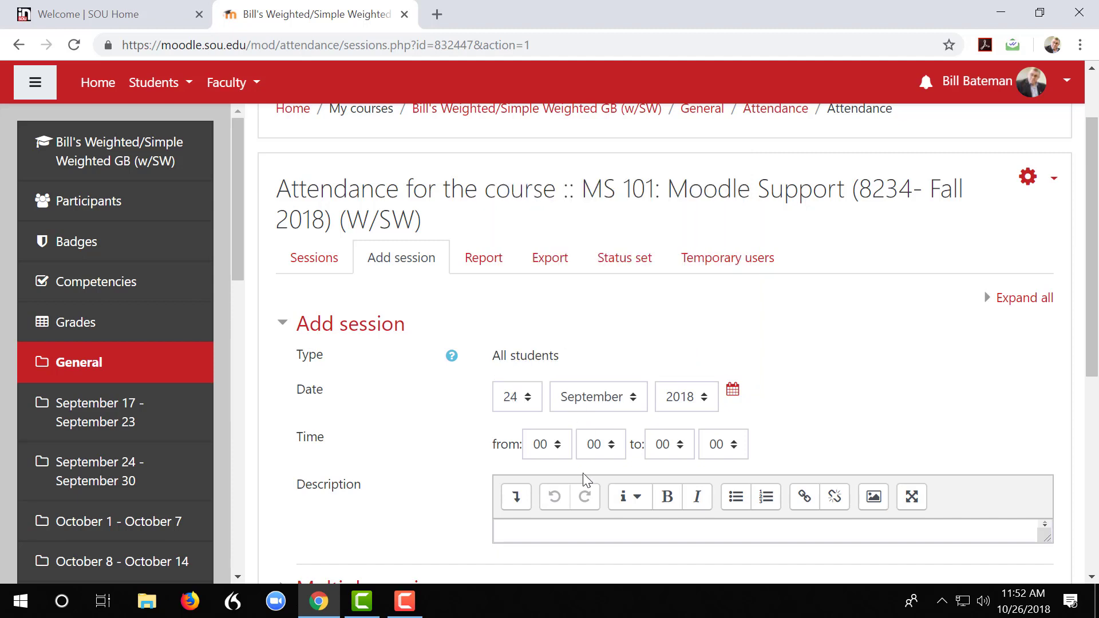
Set the session's time to run from 15:30 to 17:20
{"action": "left_click", "coordinate": [559, 452]}
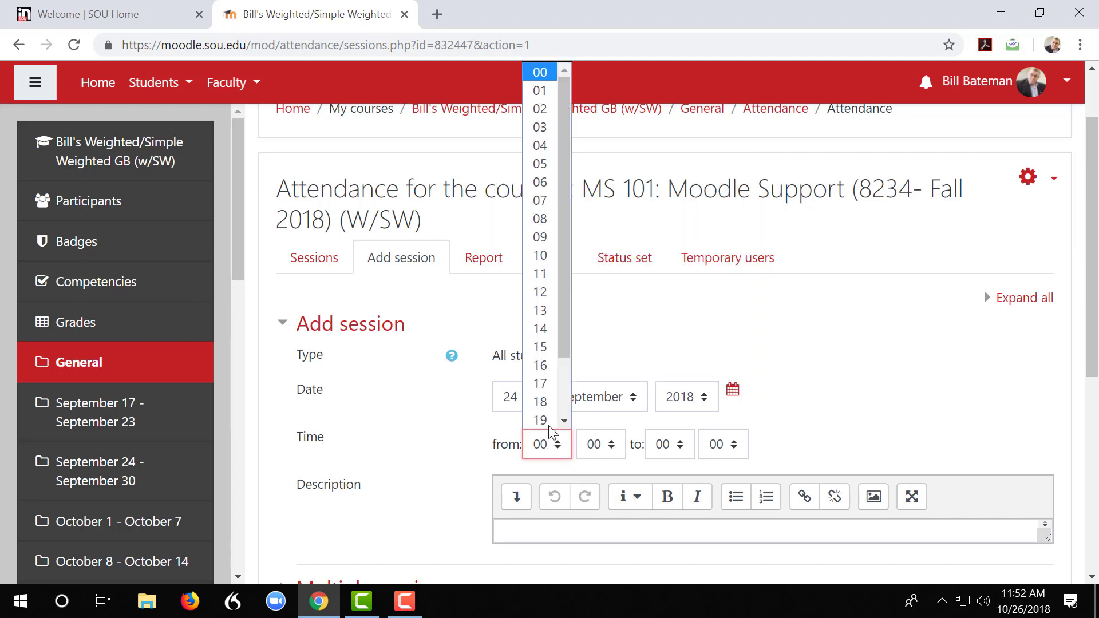
{"action": "left_click", "coordinate": [540, 347]}
{"action": "left_click", "coordinate": [599, 448]}
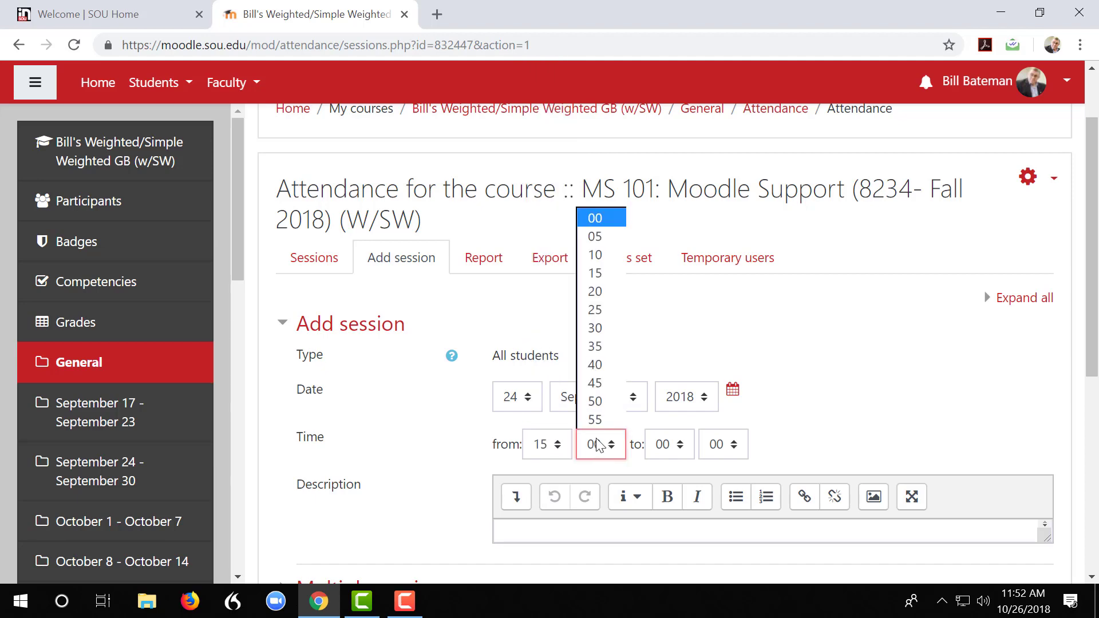
{"action": "left_click", "coordinate": [600, 329]}
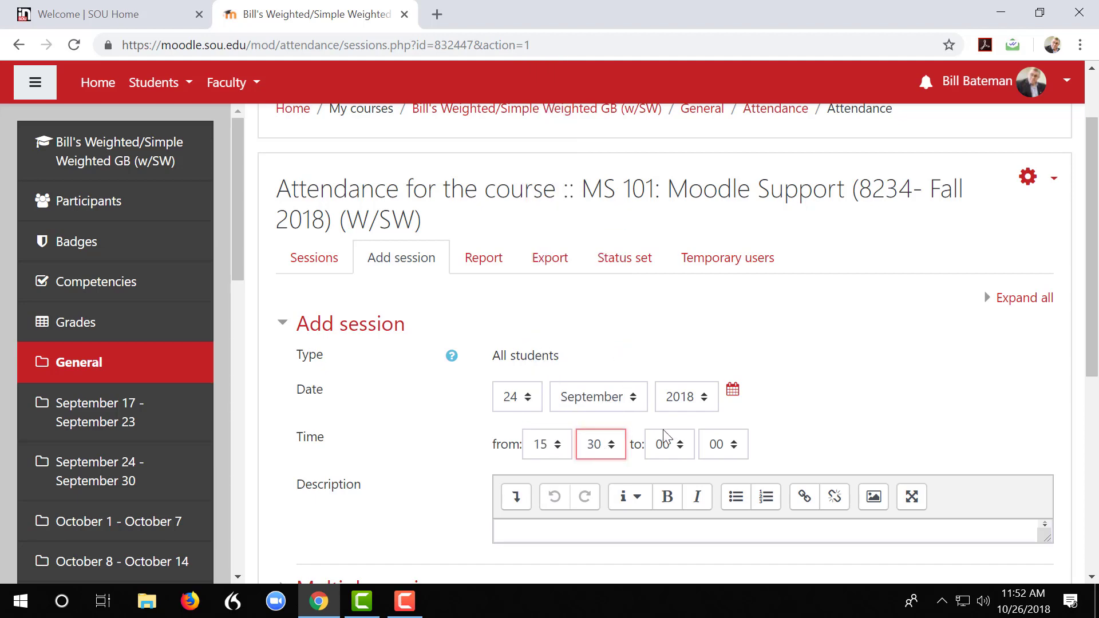
{"action": "left_click", "coordinate": [687, 449]}
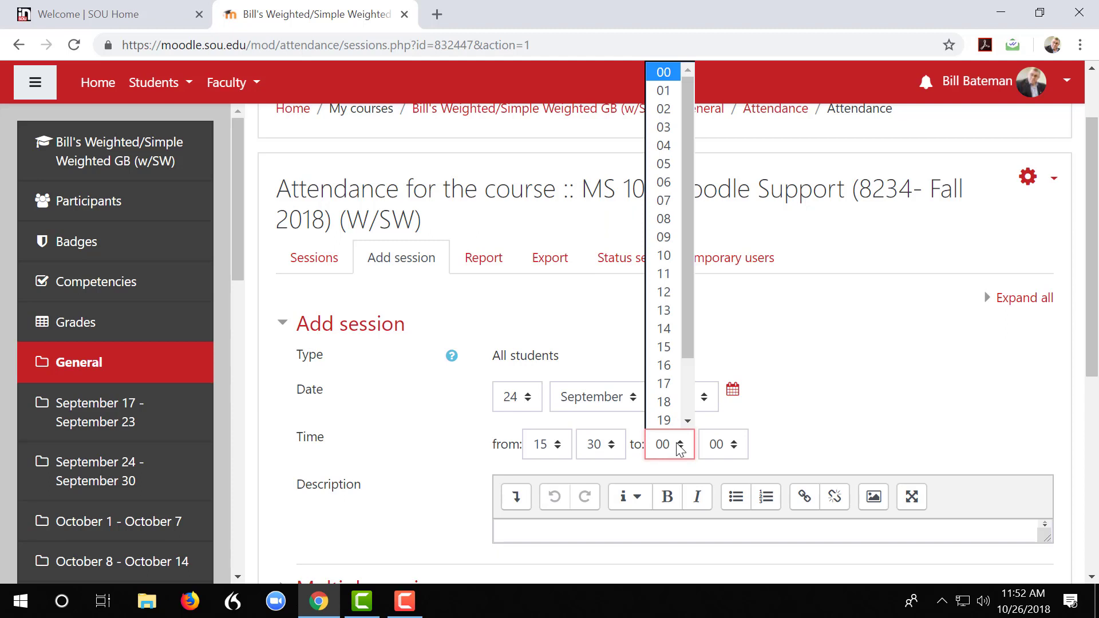
{"action": "left_click", "coordinate": [667, 382]}
{"action": "left_click", "coordinate": [730, 444]}
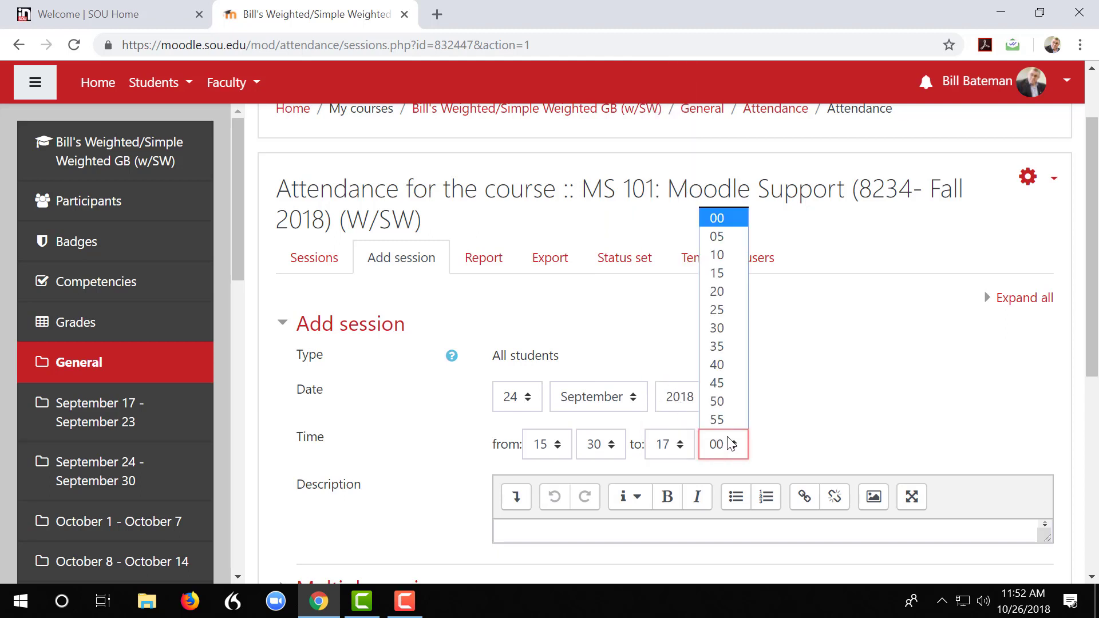
{"action": "left_click", "coordinate": [718, 292]}
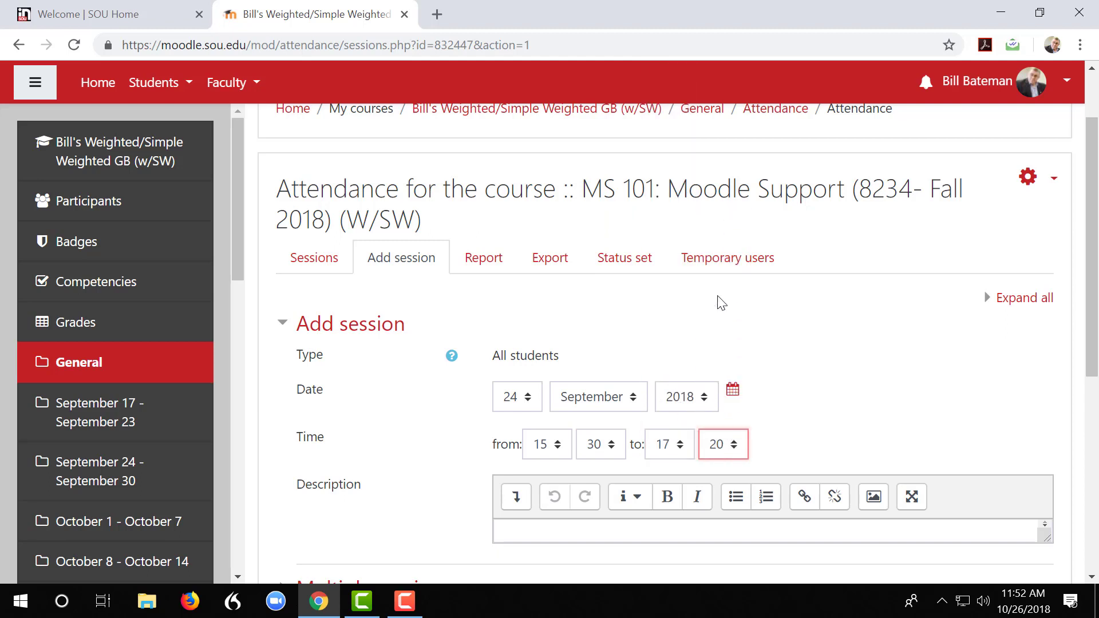
{"action": "scroll", "coordinate": [813, 386], "scroll_direction": "down", "scroll_amount": 1}
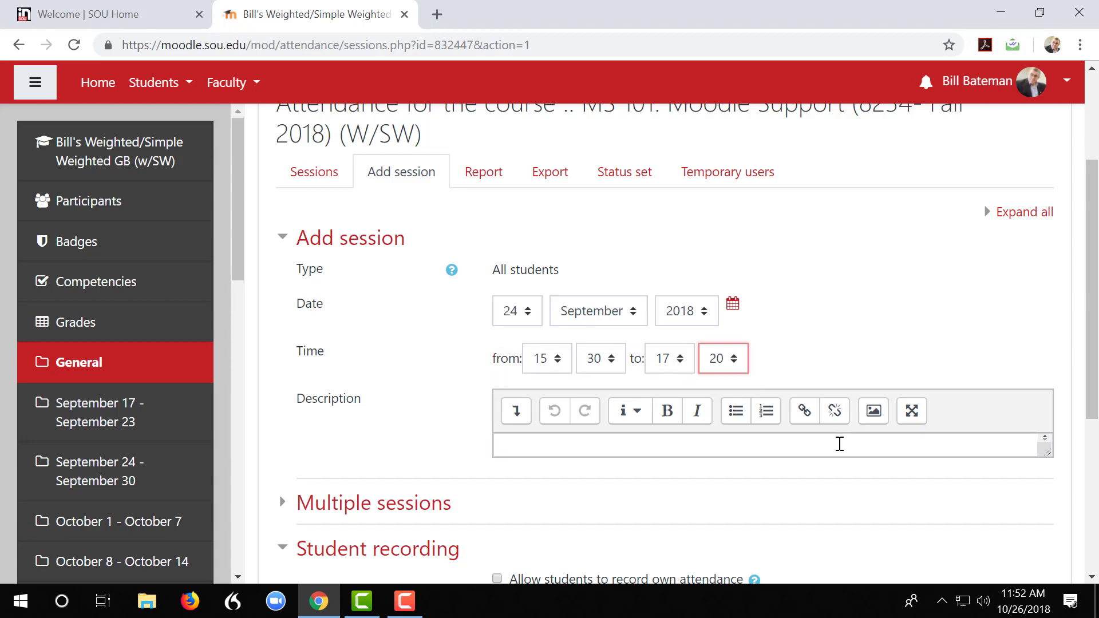
Make the session repeat on Tuesdays and Thursdays
{"action": "left_click", "coordinate": [334, 512]}
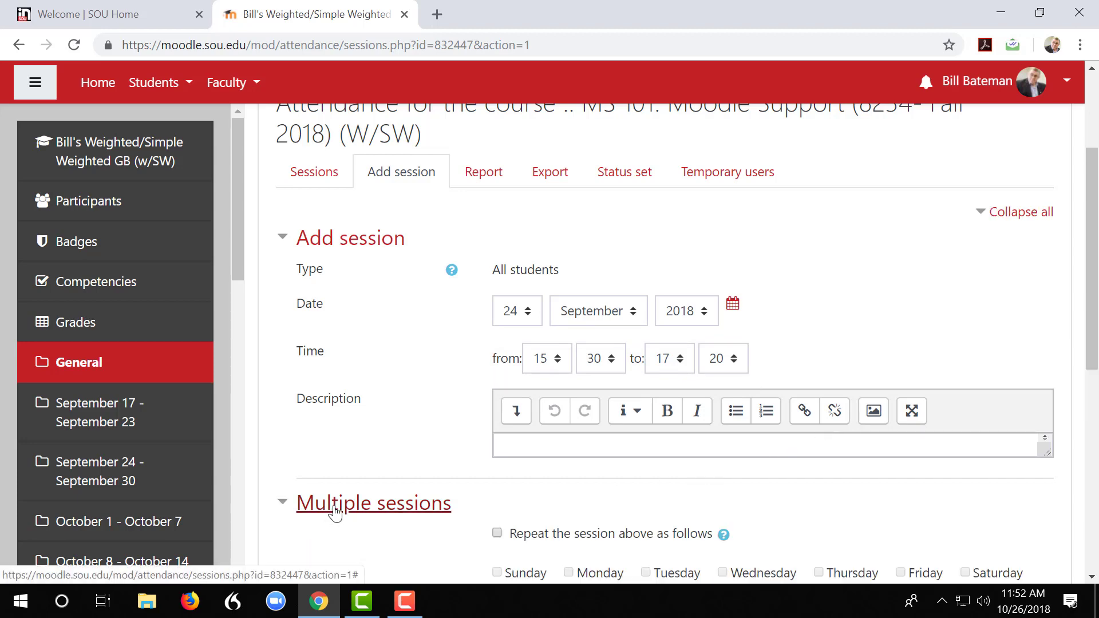
{"action": "scroll", "coordinate": [384, 502], "scroll_direction": "down", "scroll_amount": 5}
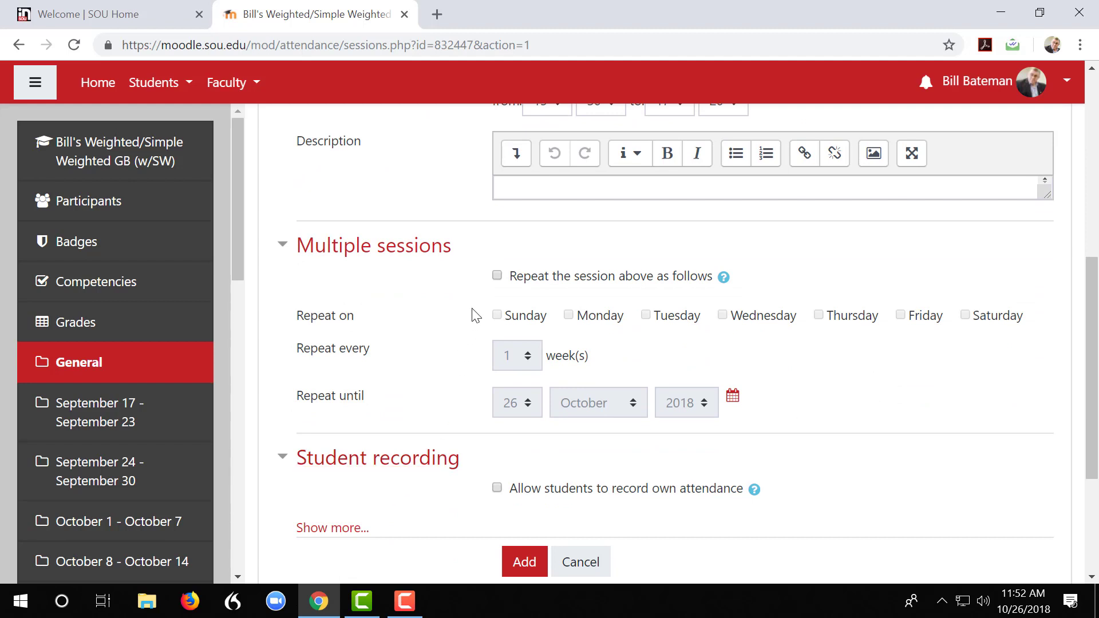
{"action": "left_click", "coordinate": [497, 276]}
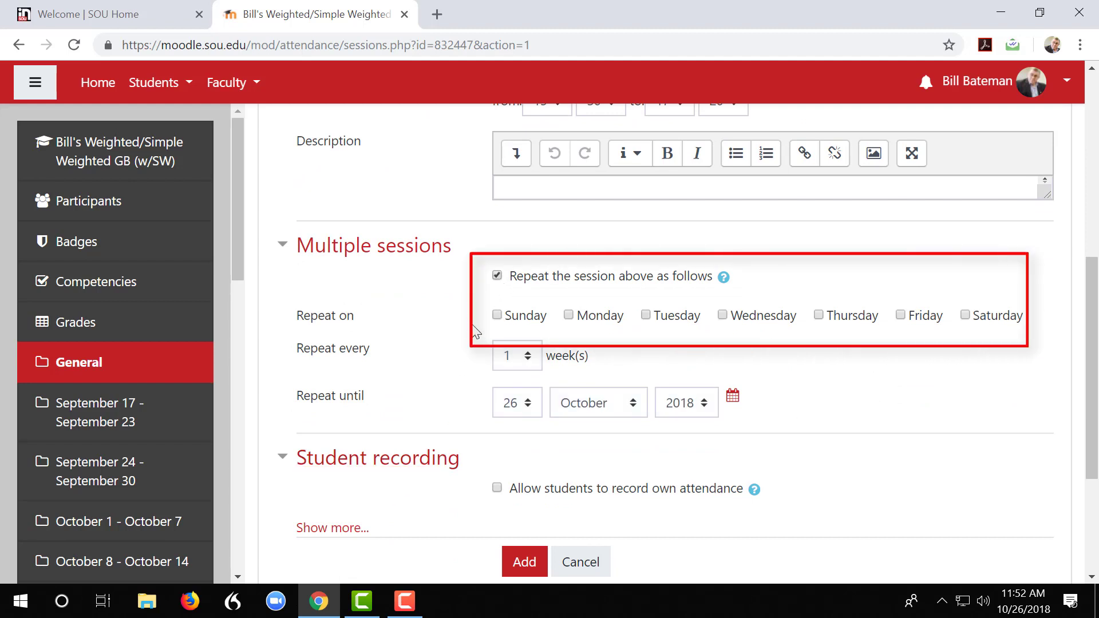
{"action": "left_click", "coordinate": [646, 316]}
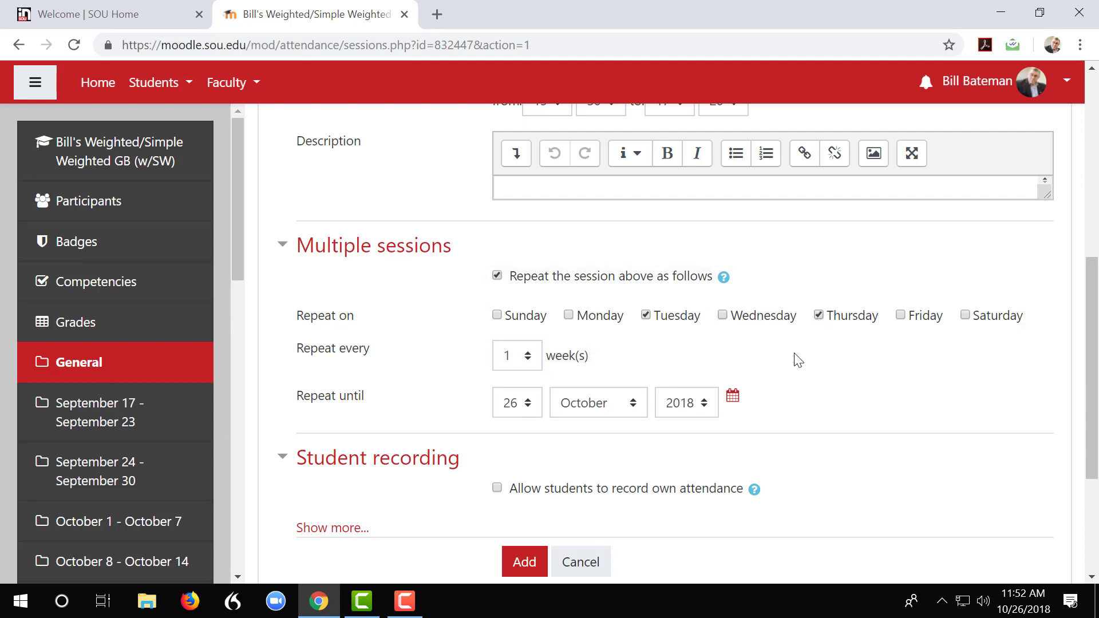
Set the session to repeat until 7 December 2018, and add the sessions to the activity
{"action": "left_click", "coordinate": [734, 401]}
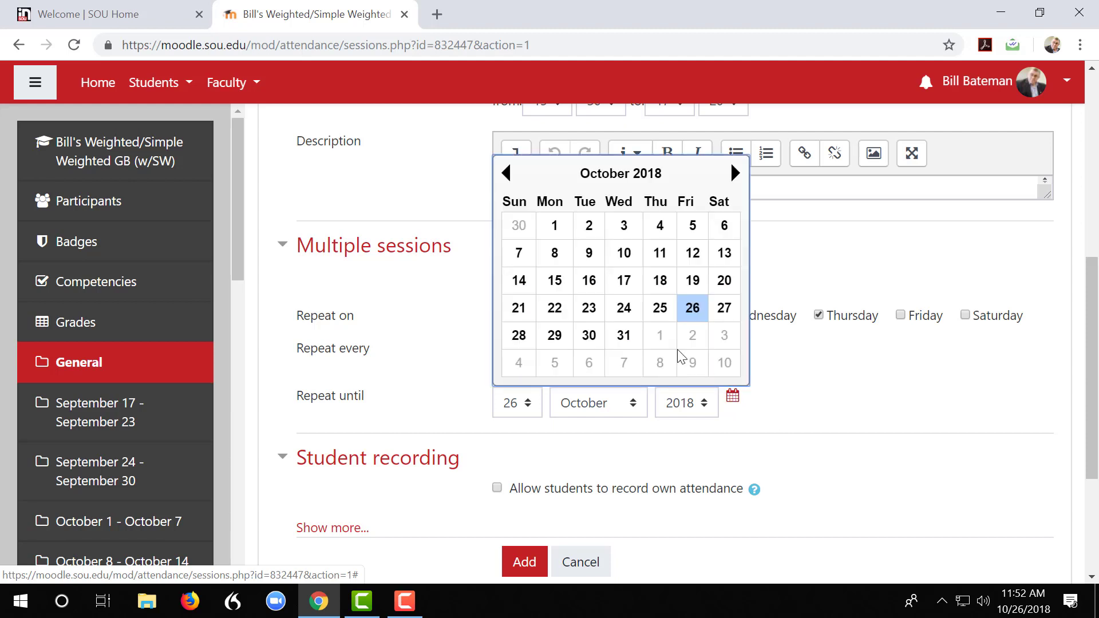
{"action": "left_click", "coordinate": [737, 173]}
{"action": "left_click", "coordinate": [737, 173]}
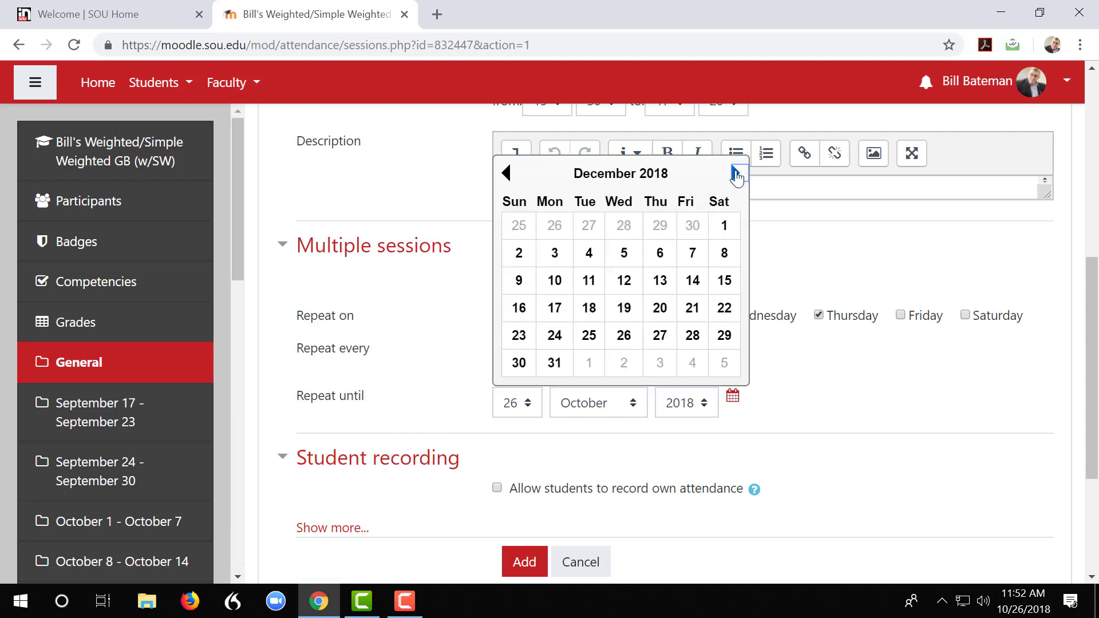
{"action": "left_click", "coordinate": [698, 257]}
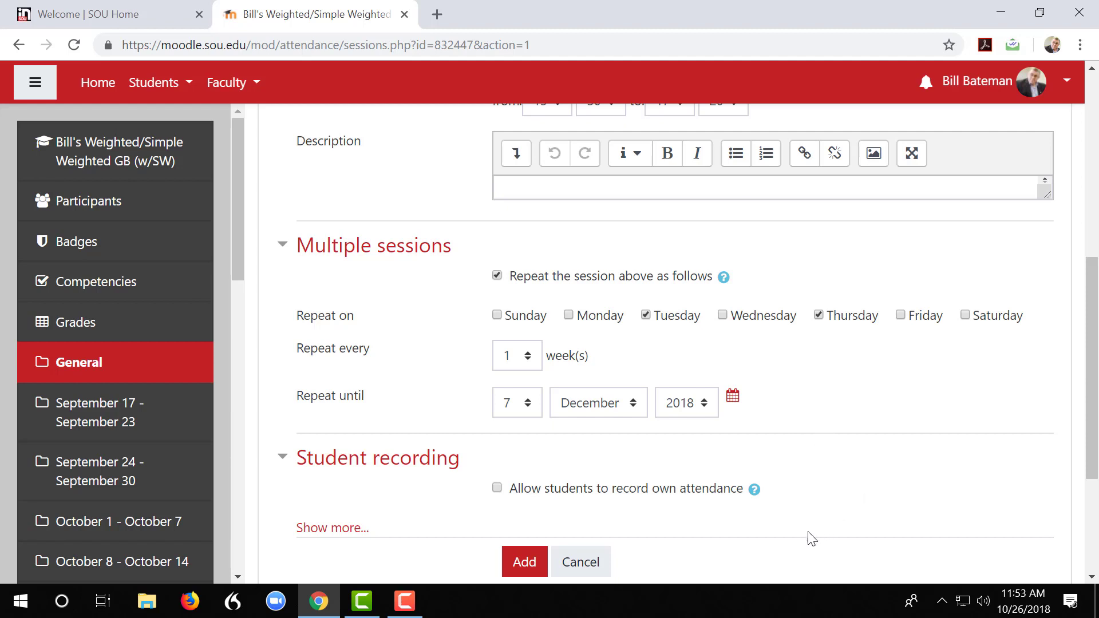
{"action": "left_click", "coordinate": [517, 566]}
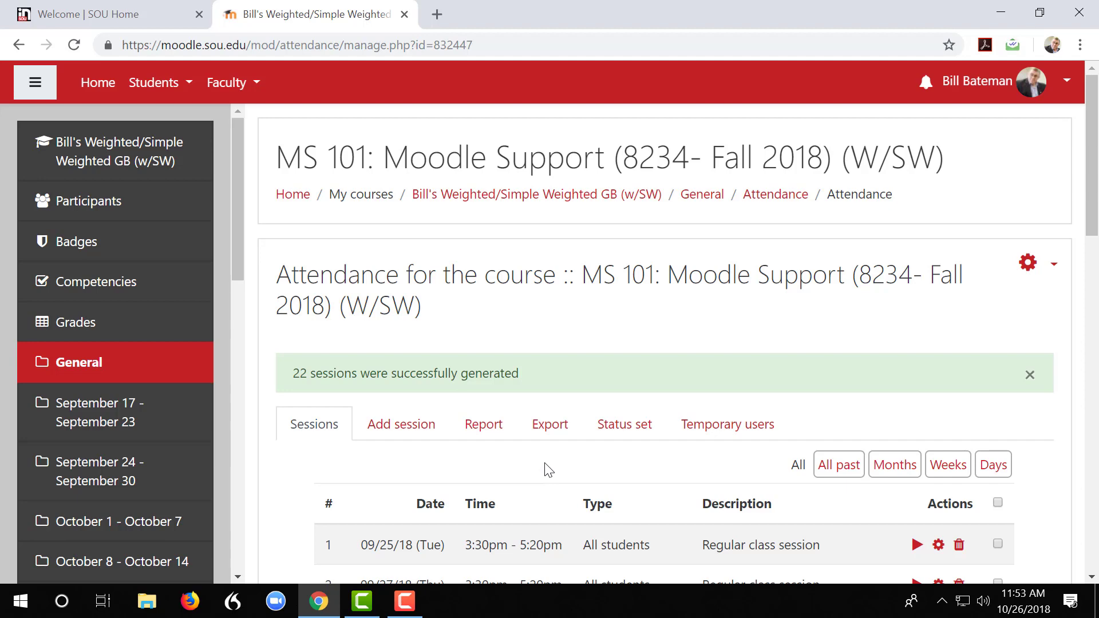
Look over the generated sessions and open the activity's status set
{"action": "scroll", "coordinate": [547, 472], "scroll_direction": "down", "scroll_amount": 6}
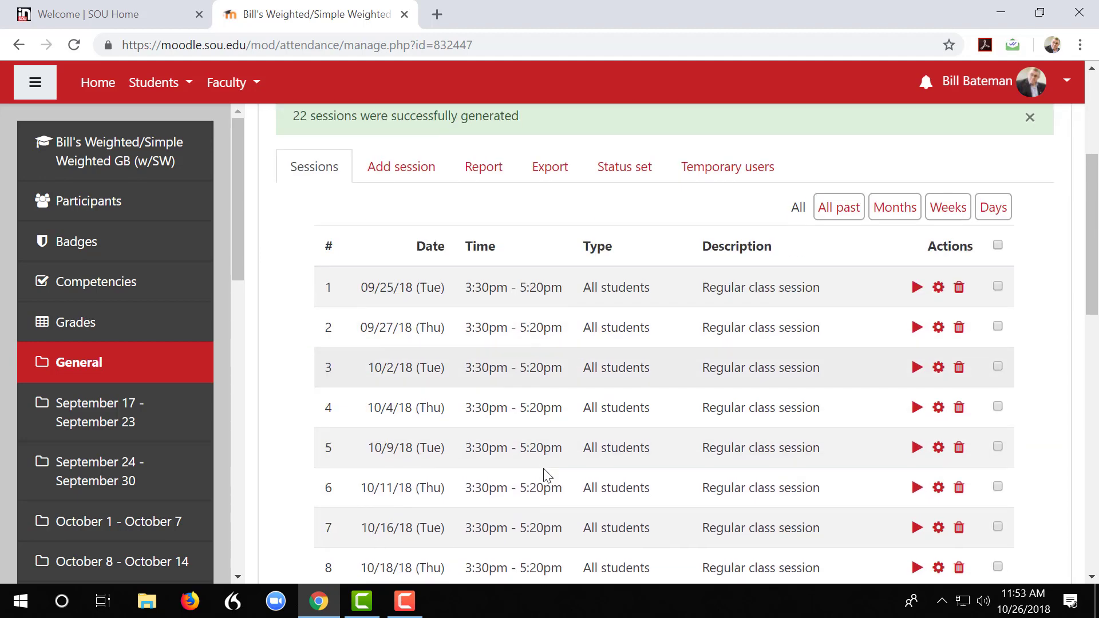
{"action": "scroll", "coordinate": [543, 469], "scroll_direction": "down", "scroll_amount": 2}
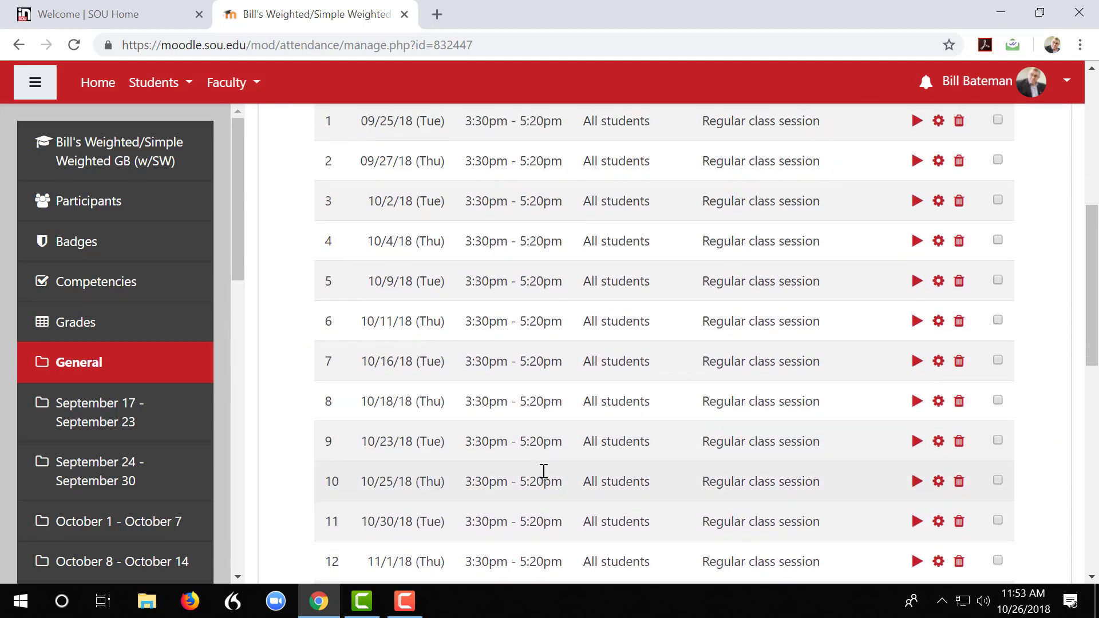
{"action": "scroll", "coordinate": [543, 472], "scroll_direction": "up", "scroll_amount": 5}
{"action": "scroll", "coordinate": [542, 473], "scroll_direction": "down", "scroll_amount": 2}
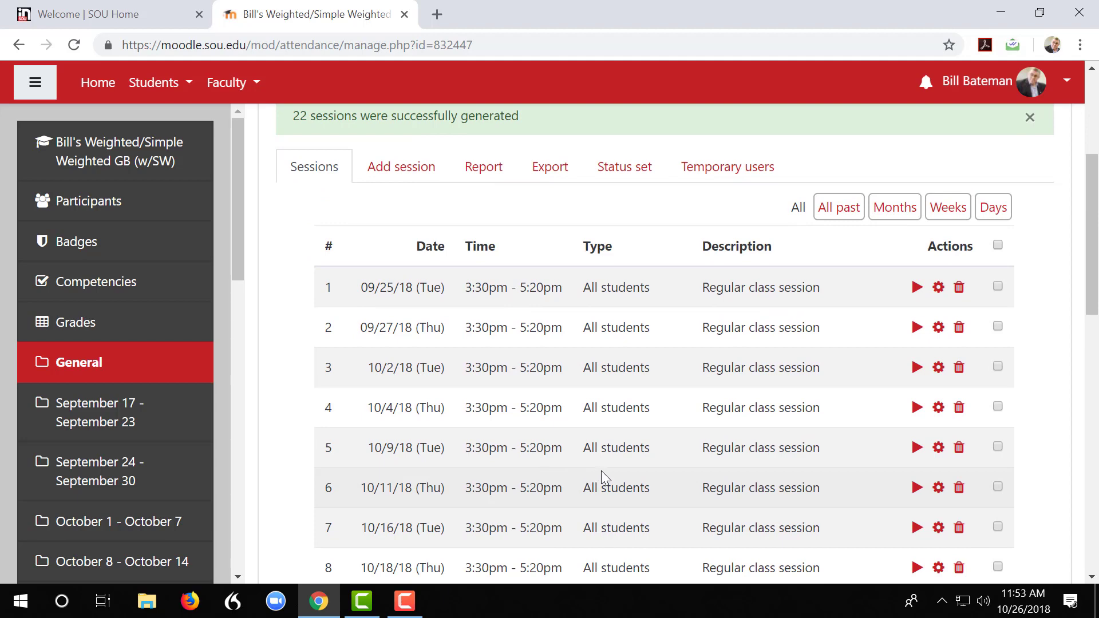
{"action": "left_click", "coordinate": [617, 173]}
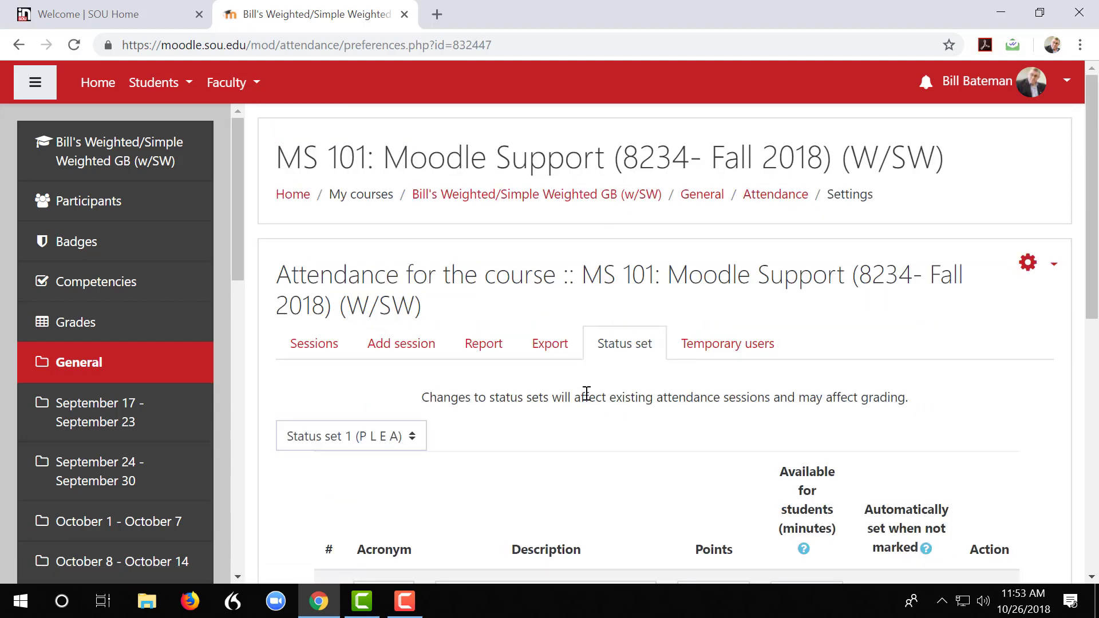
{"action": "scroll", "coordinate": [586, 395], "scroll_direction": "down", "scroll_amount": 5}
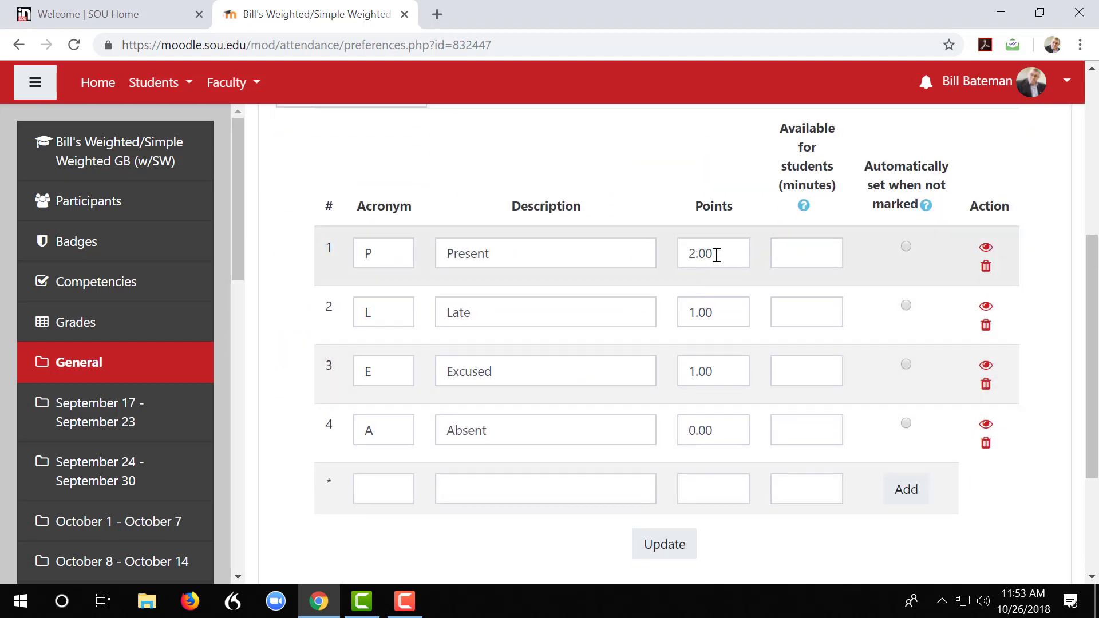
Try to set the status points to 5 for Present, 3 for Late and 3 for Excused
{"action": "left_click_drag", "start_coordinate": [723, 254], "coordinate": [688, 255]}
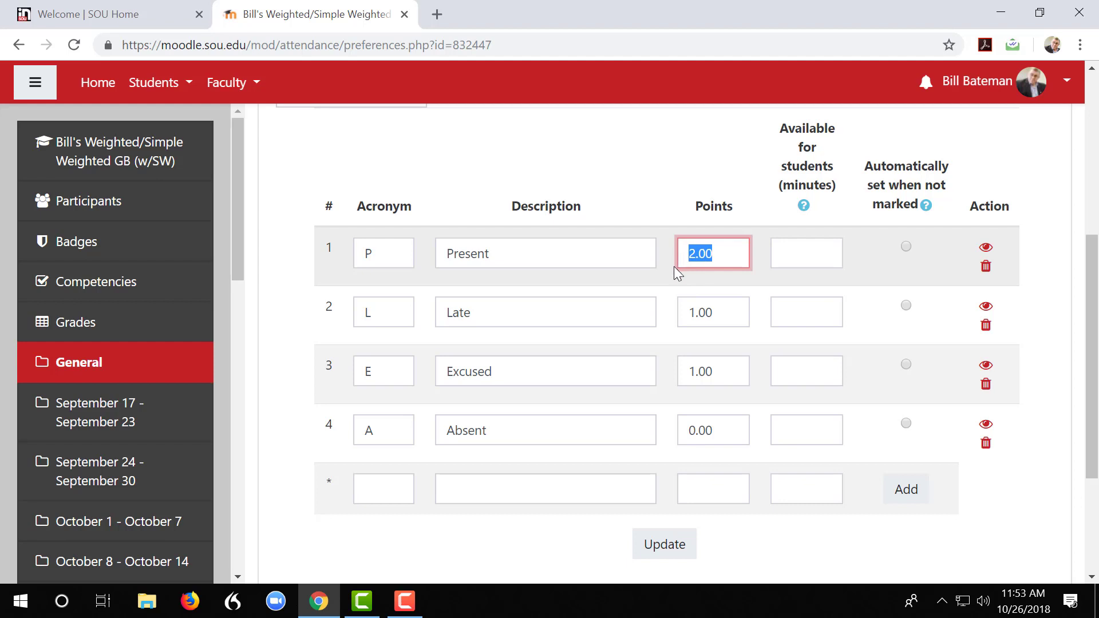
{"action": "type", "text": "5"}
{"action": "left_click_drag", "start_coordinate": [723, 313], "coordinate": [690, 315]}
{"action": "type", "text": "3"}
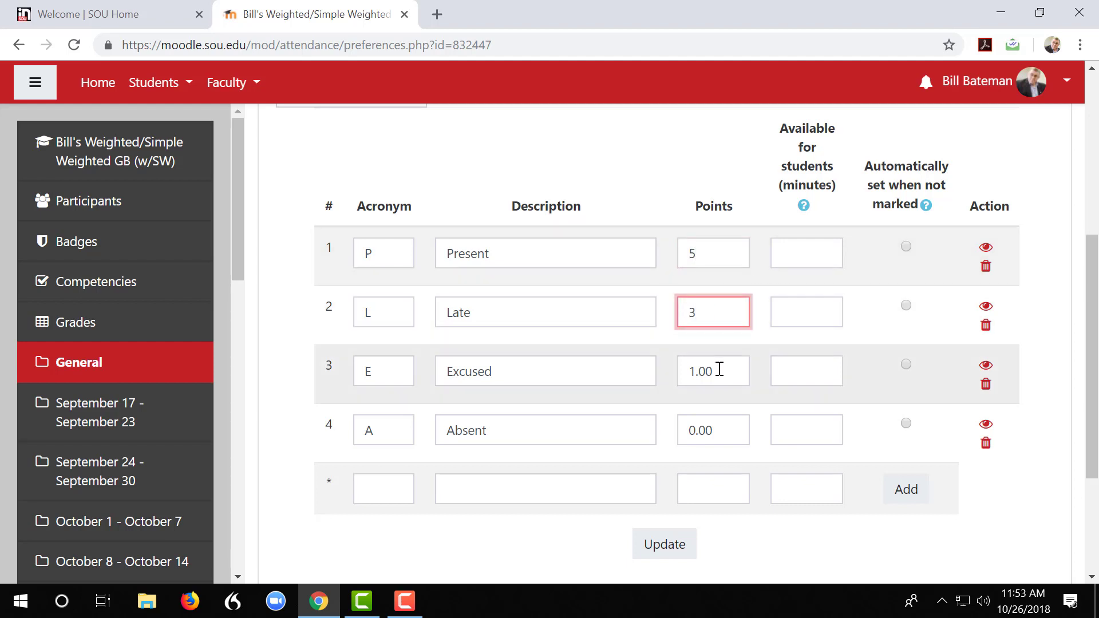
{"action": "left_click_drag", "start_coordinate": [719, 371], "coordinate": [668, 379]}
{"action": "type", "text": "3"}
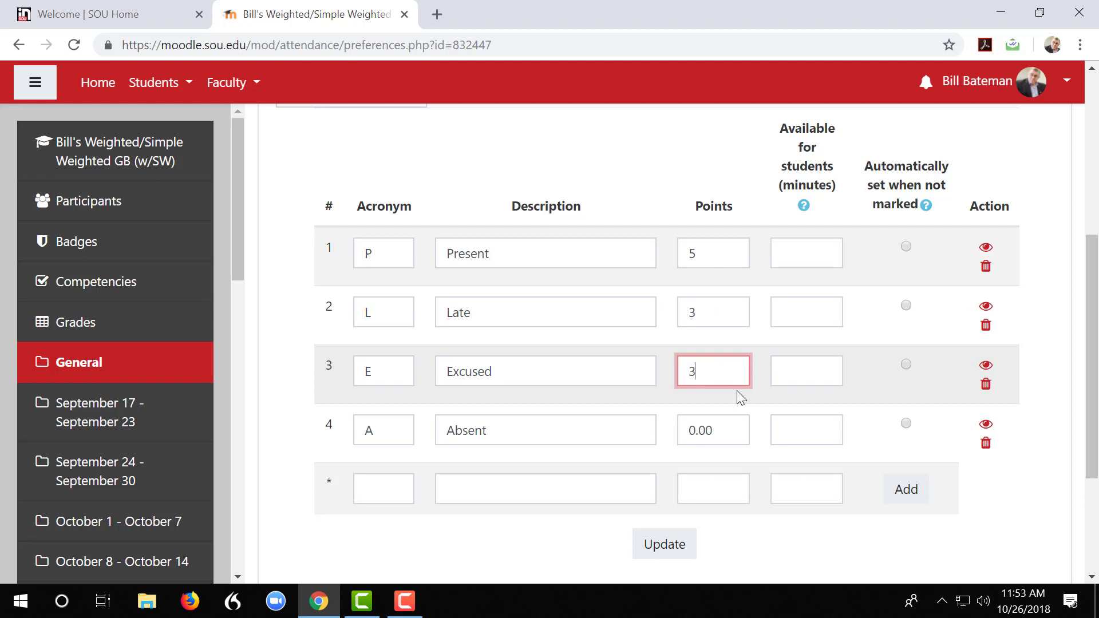
Add a new attendance status with acronym Z, description Sleeping and 0 points
{"action": "left_click", "coordinate": [383, 490]}
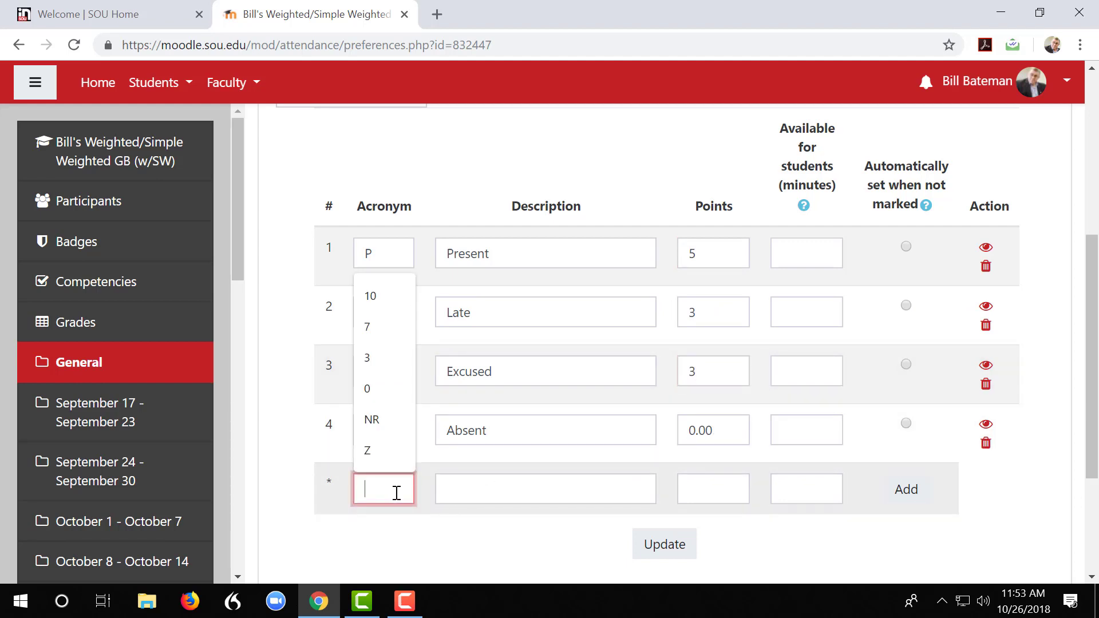
{"action": "left_click", "coordinate": [371, 462]}
{"action": "left_click", "coordinate": [454, 489]}
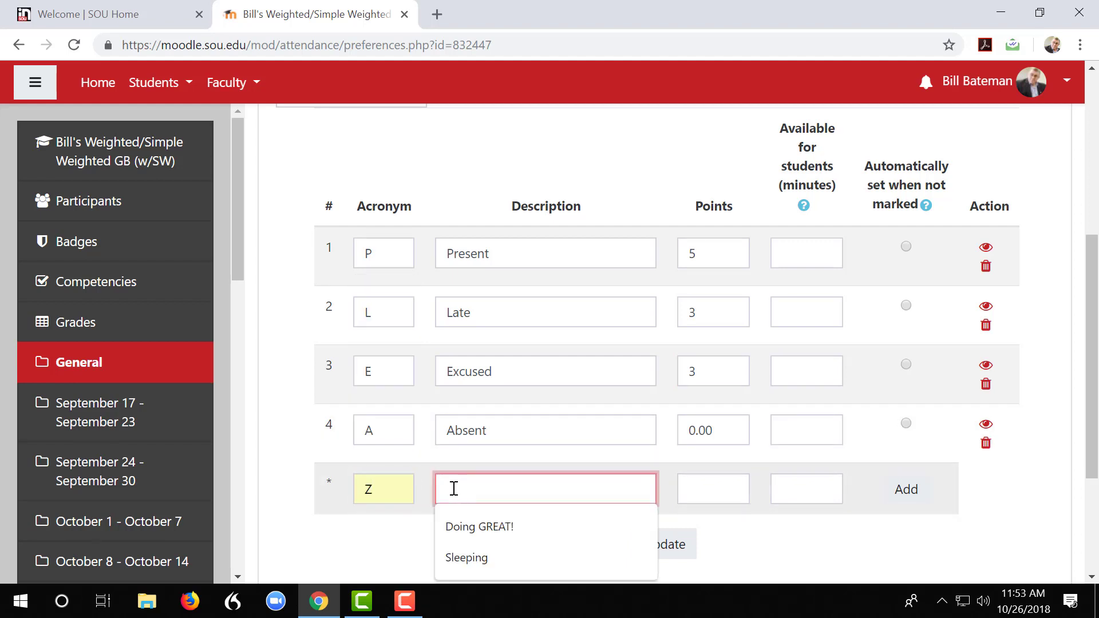
{"action": "left_click", "coordinate": [458, 559]}
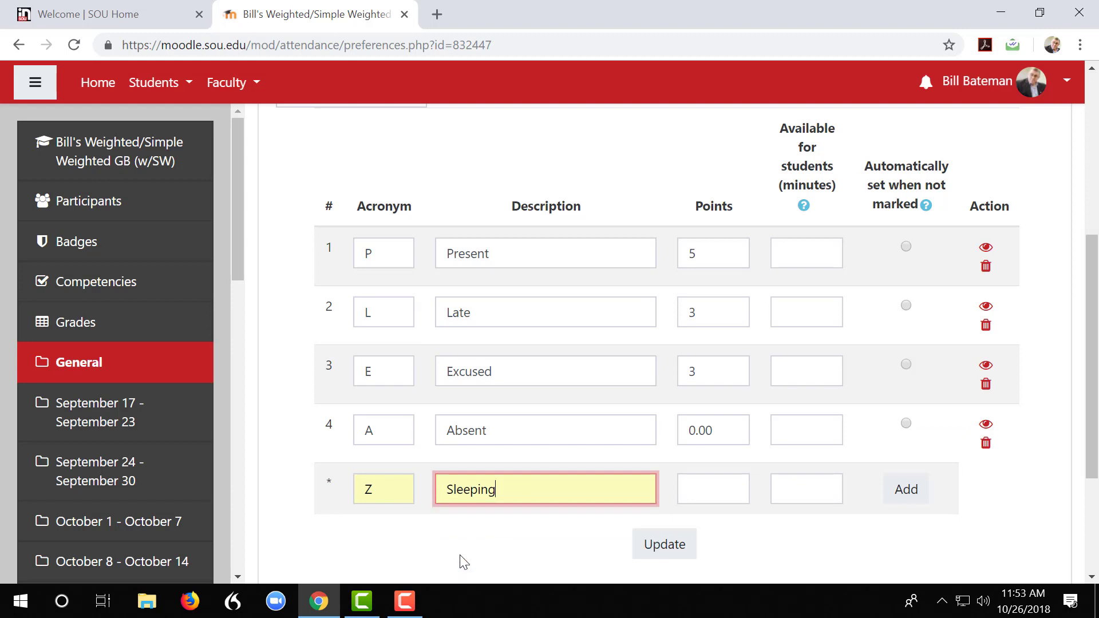
{"action": "left_click", "coordinate": [701, 493]}
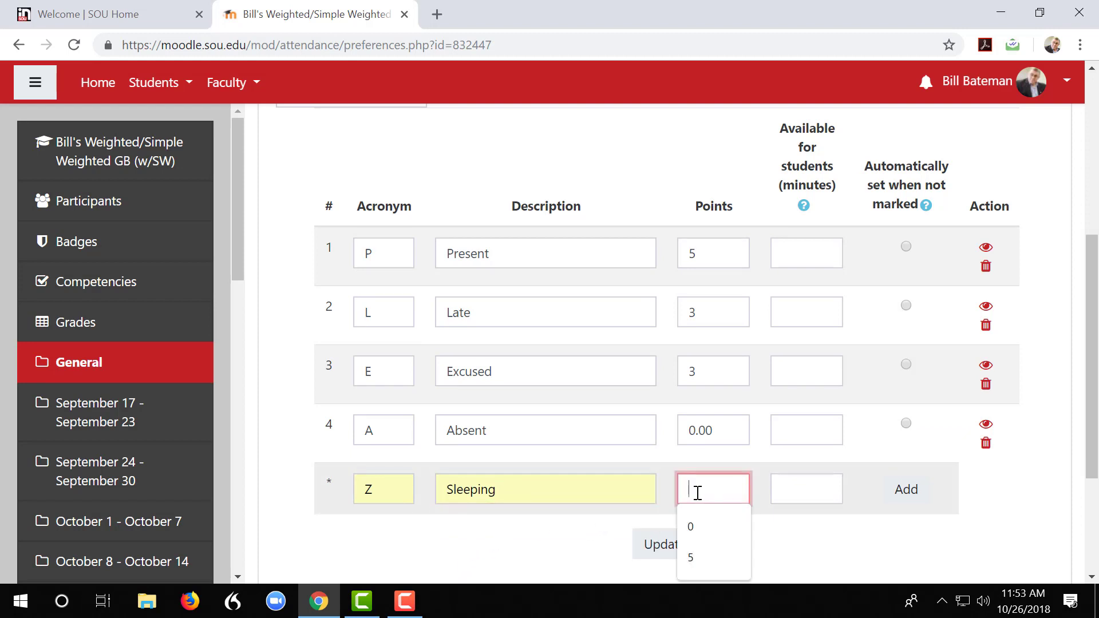
{"action": "left_click", "coordinate": [692, 525]}
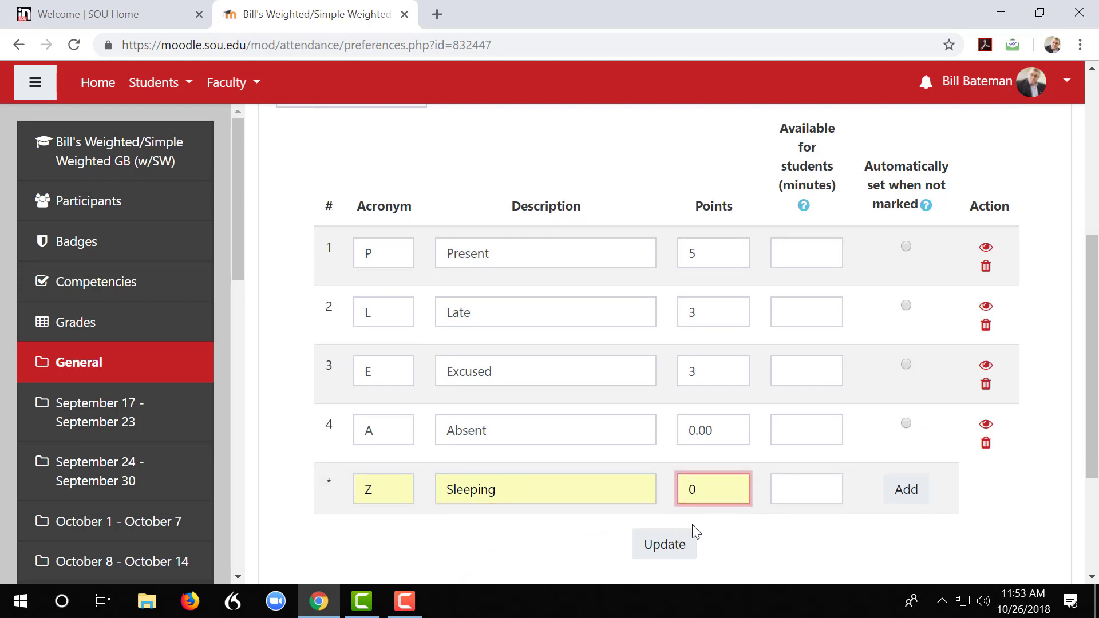
{"action": "left_click", "coordinate": [907, 491]}
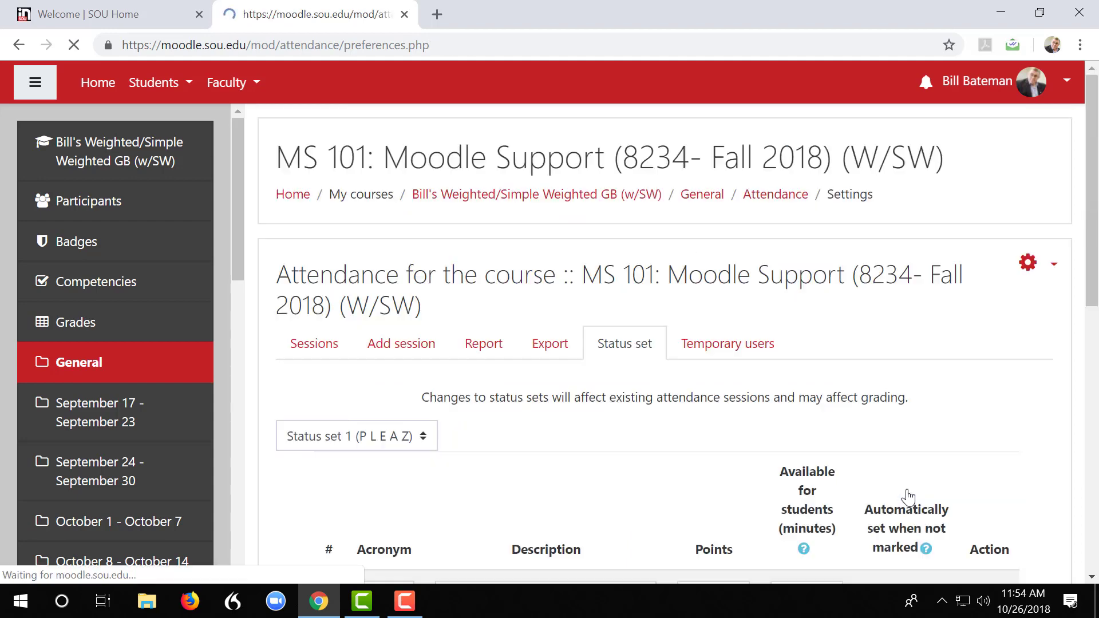
Update the status set and check the points listed for each status
{"action": "scroll", "coordinate": [906, 496], "scroll_direction": "down", "scroll_amount": 7}
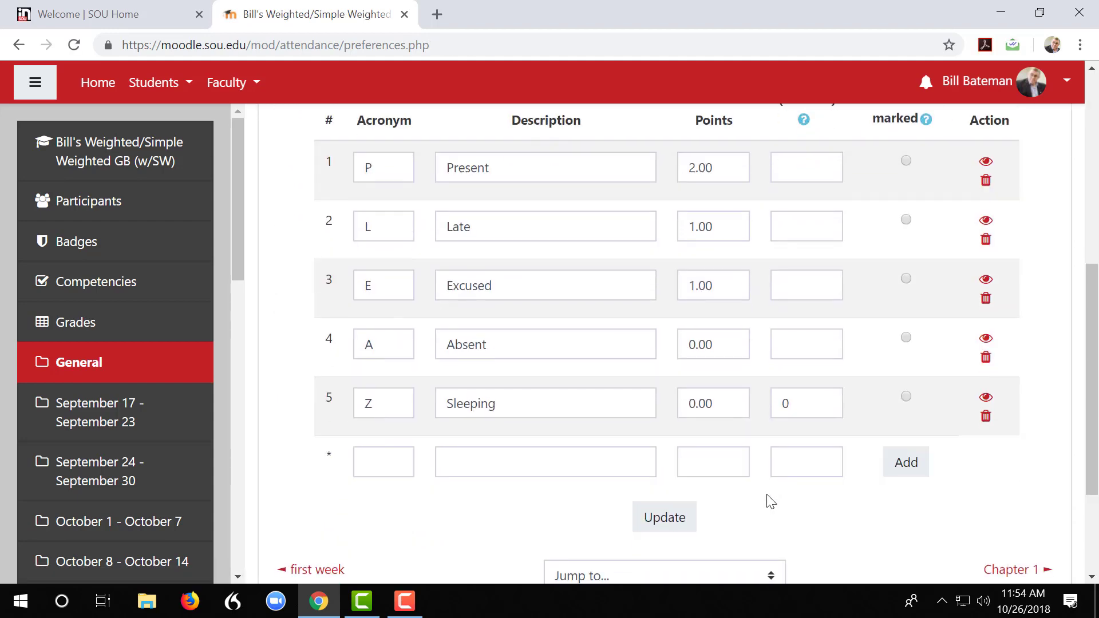
{"action": "left_click", "coordinate": [666, 518]}
{"action": "scroll", "coordinate": [670, 521], "scroll_direction": "down", "scroll_amount": 2}
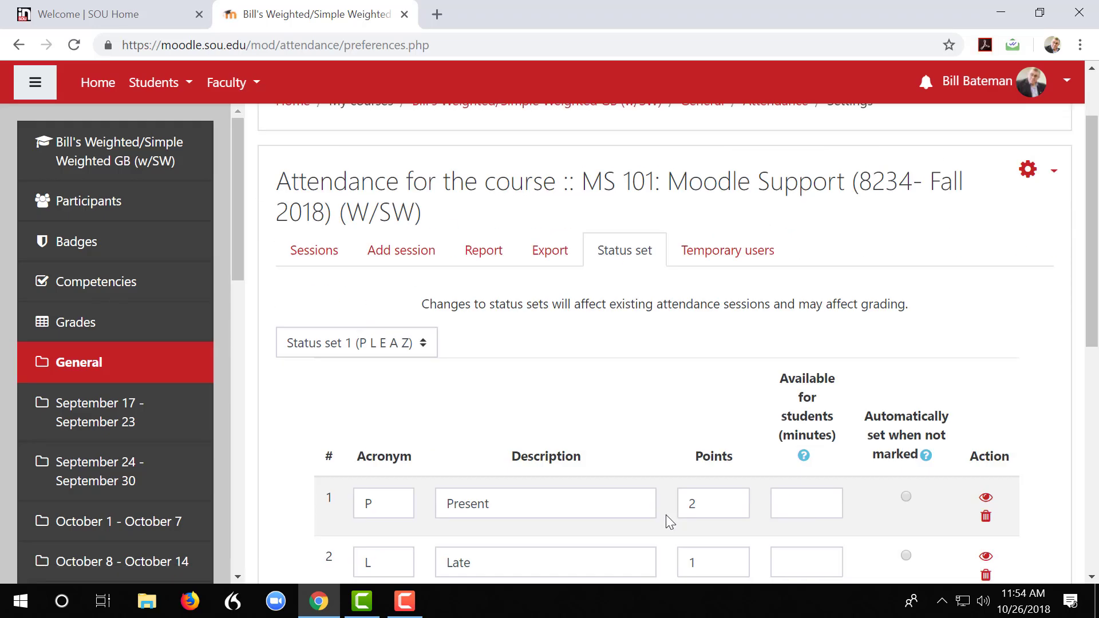
{"action": "scroll", "coordinate": [665, 515], "scroll_direction": "down", "scroll_amount": 4}
{"action": "scroll", "coordinate": [663, 521], "scroll_direction": "up", "scroll_amount": 1}
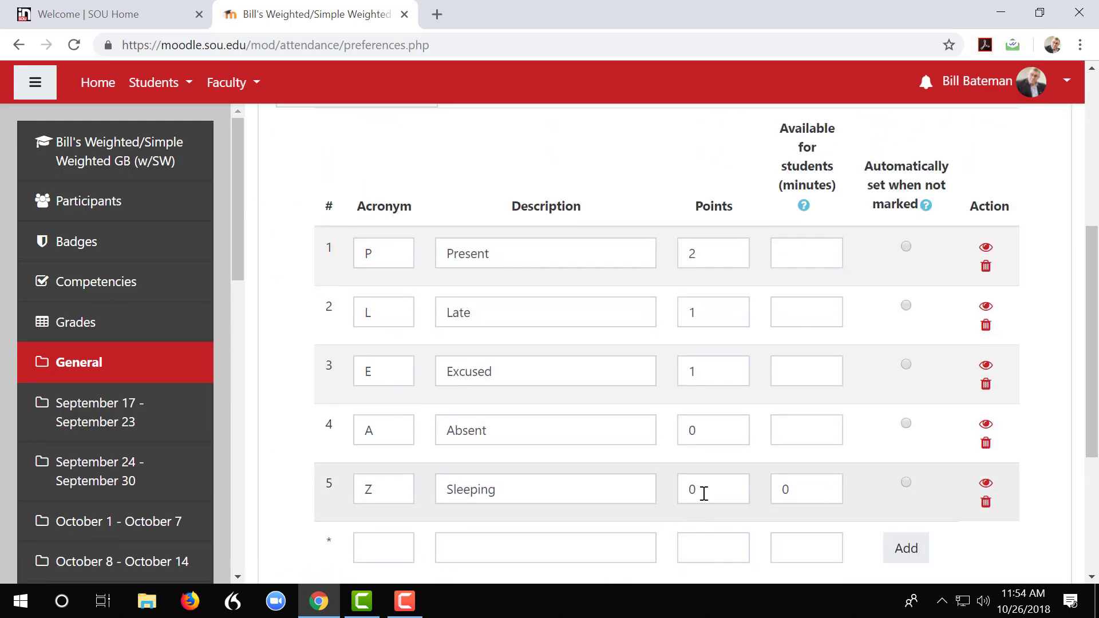
Try making Present available to students for 15 minutes and automatically set when not marked, and clear the minutes again
{"action": "left_click", "coordinate": [802, 254]}
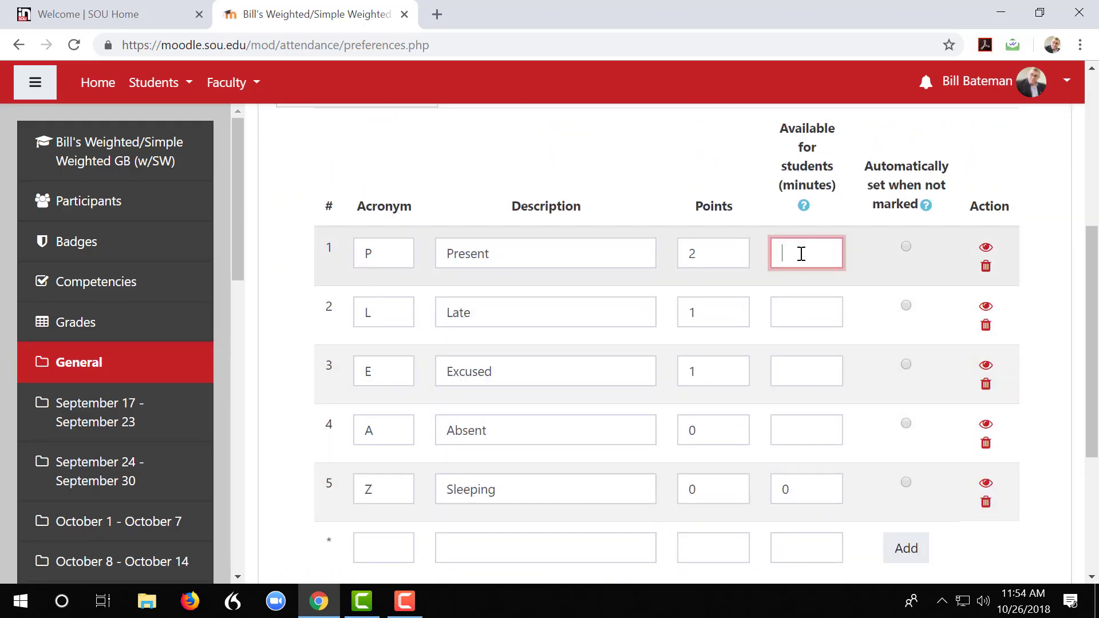
{"action": "type", "text": "15"}
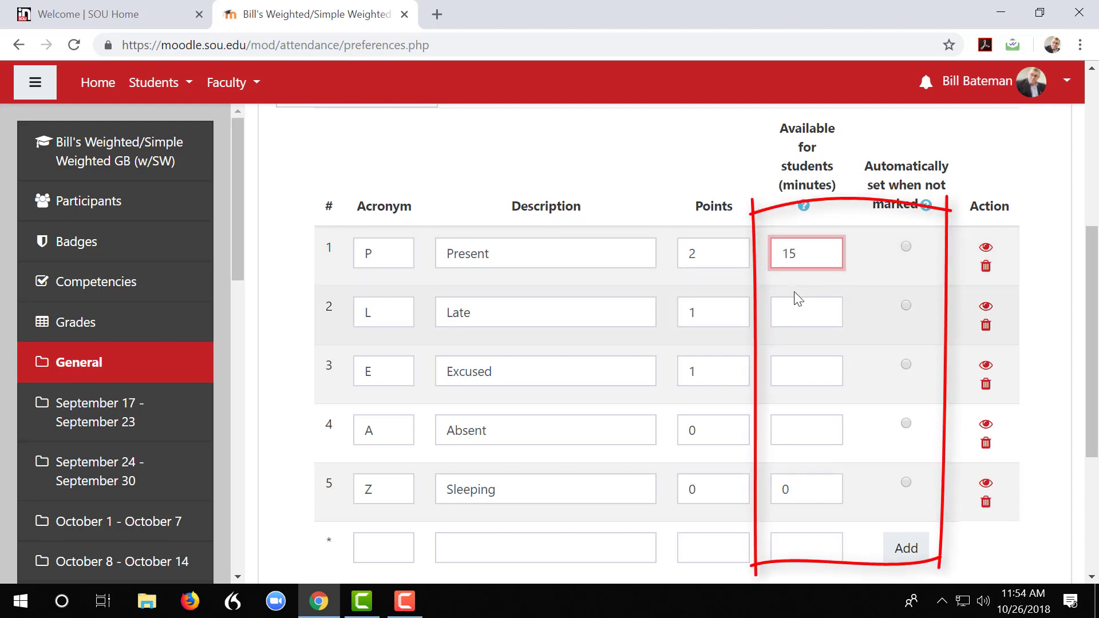
{"action": "left_click", "coordinate": [907, 247]}
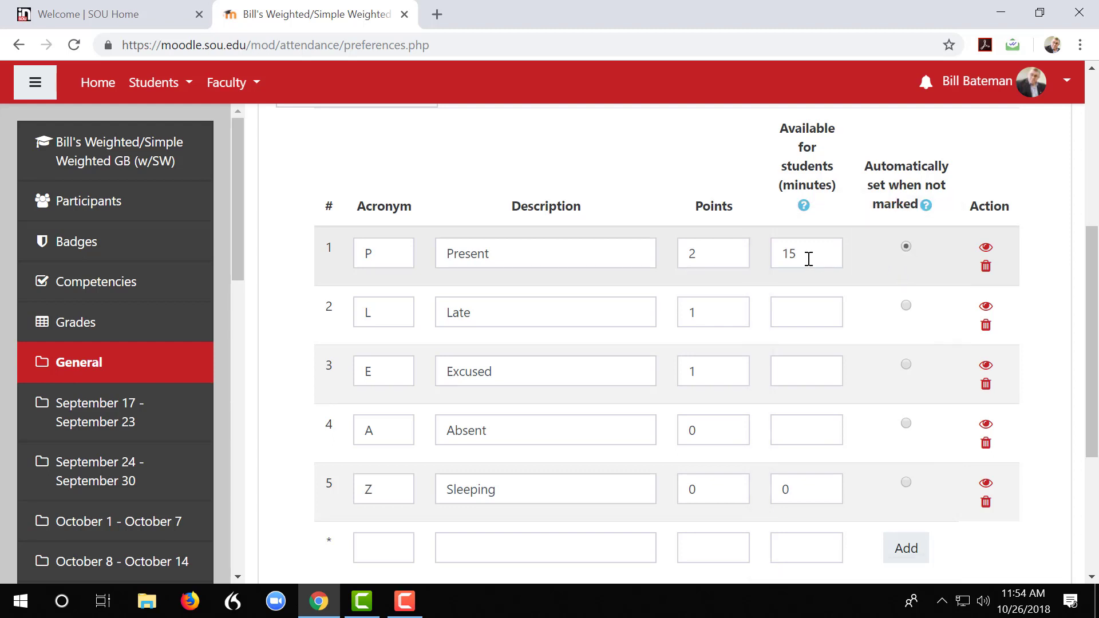
{"action": "left_click_drag", "start_coordinate": [810, 258], "coordinate": [763, 262]}
{"action": "key", "text": "BackSpace"}
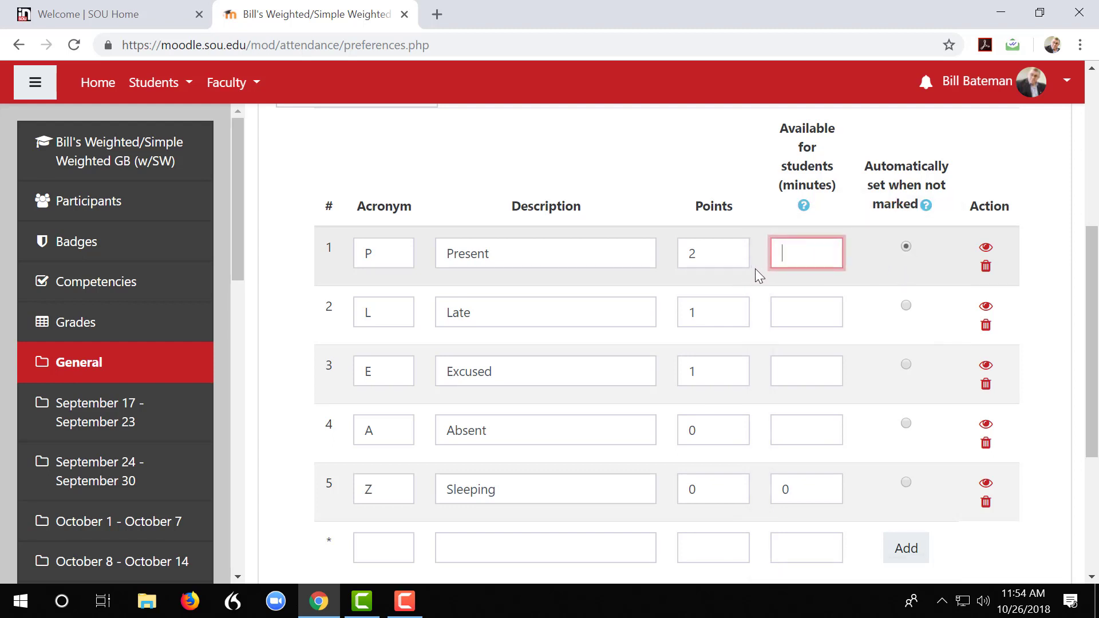
{"action": "left_click", "coordinate": [906, 246]}
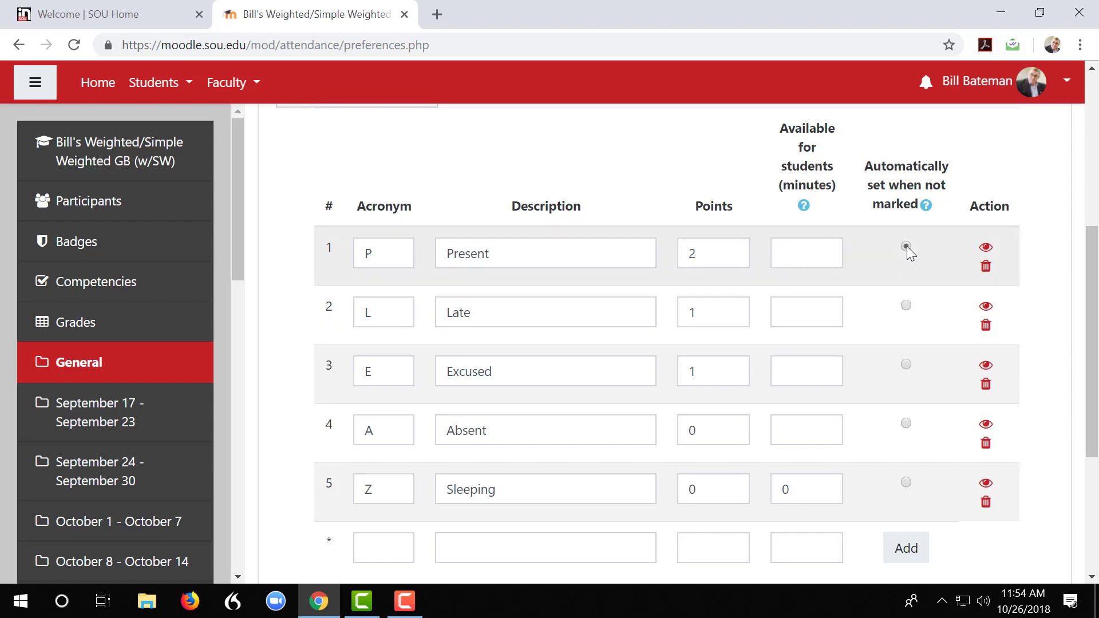
Return to the activity's session list and find the first session, 25 September 2018
{"action": "scroll", "coordinate": [861, 296], "scroll_direction": "down", "scroll_amount": 4}
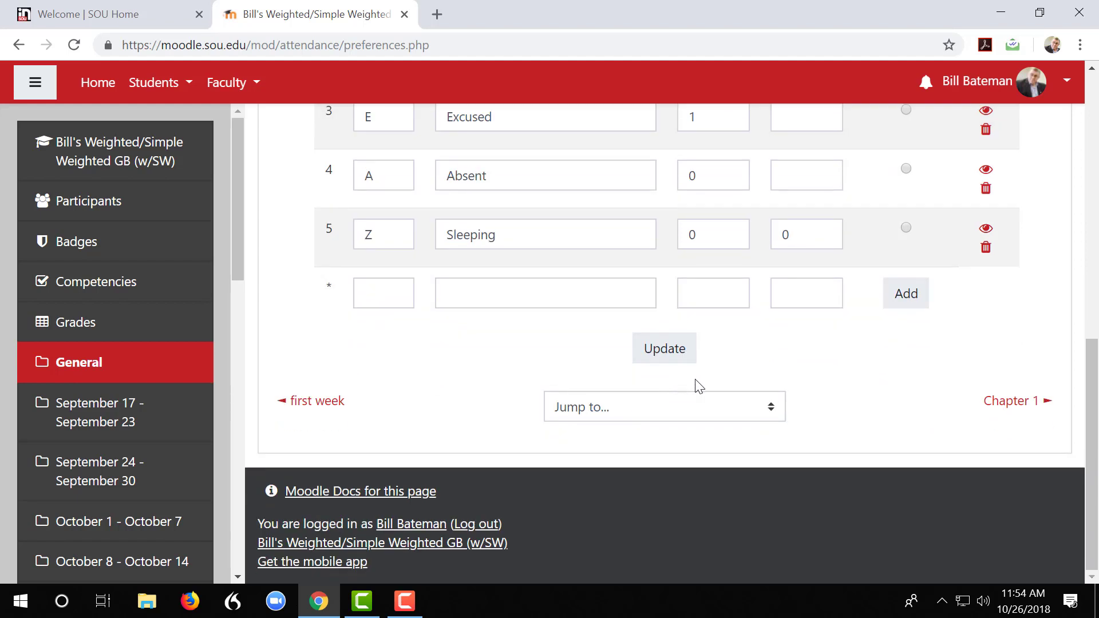
{"action": "scroll", "coordinate": [791, 395], "scroll_direction": "up", "scroll_amount": 1}
{"action": "scroll", "coordinate": [791, 395], "scroll_direction": "up", "scroll_amount": 3}
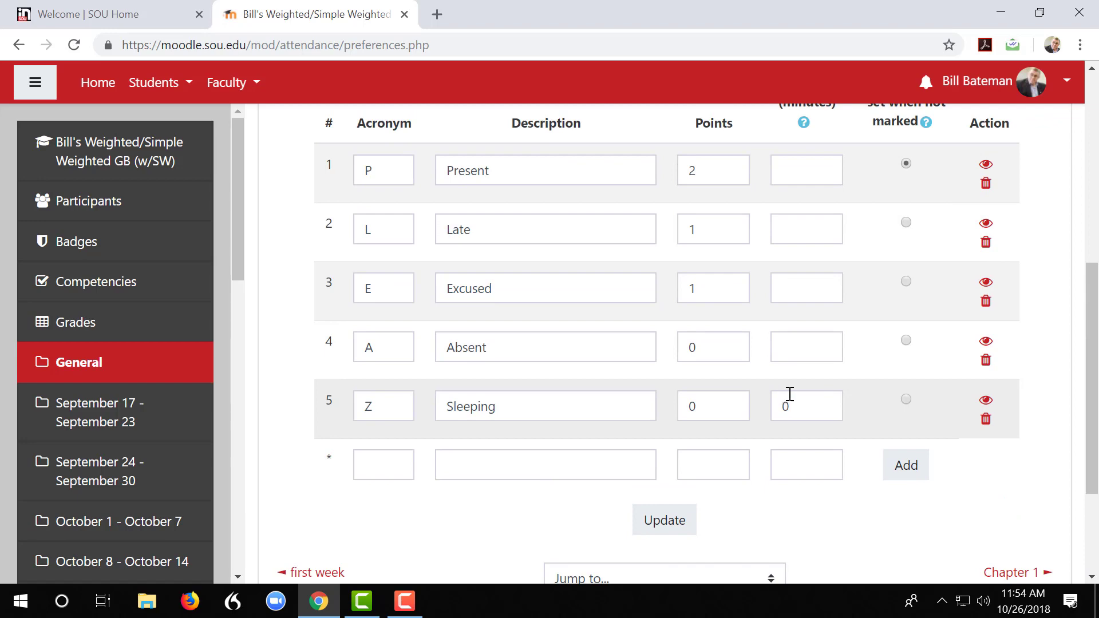
{"action": "scroll", "coordinate": [745, 517], "scroll_direction": "up", "scroll_amount": 6}
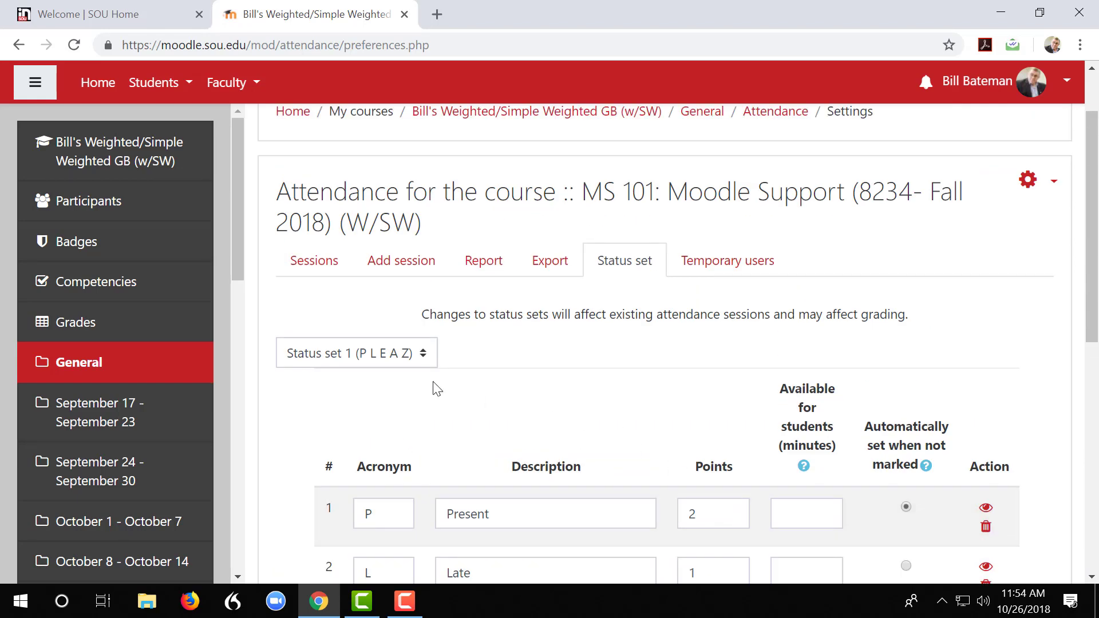
{"action": "left_click", "coordinate": [326, 275]}
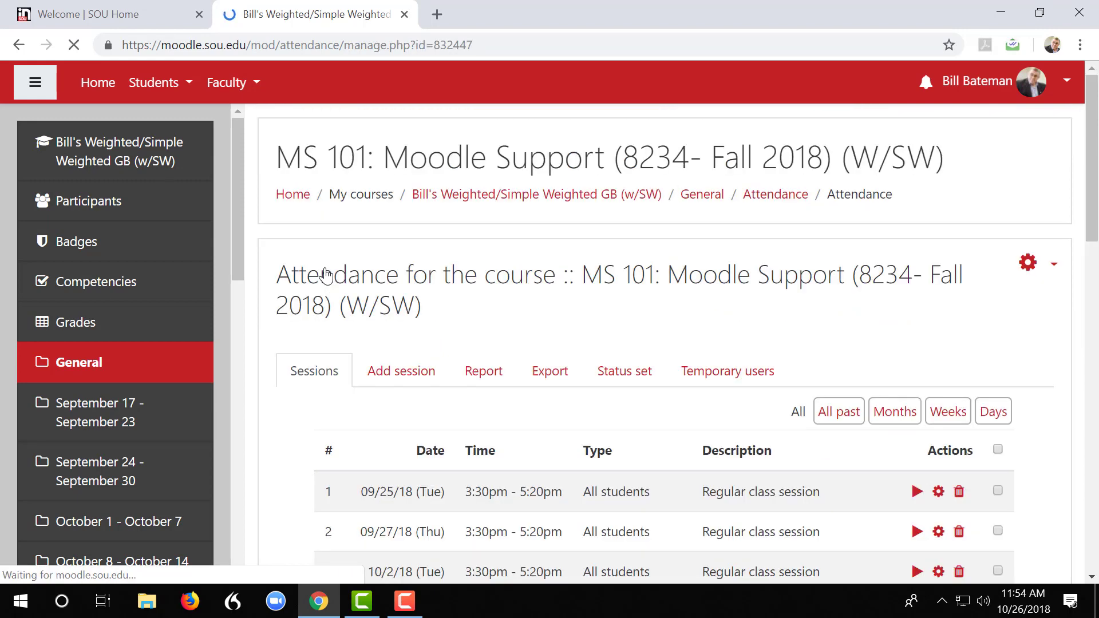
{"action": "scroll", "coordinate": [719, 309], "scroll_direction": "down", "scroll_amount": 3}
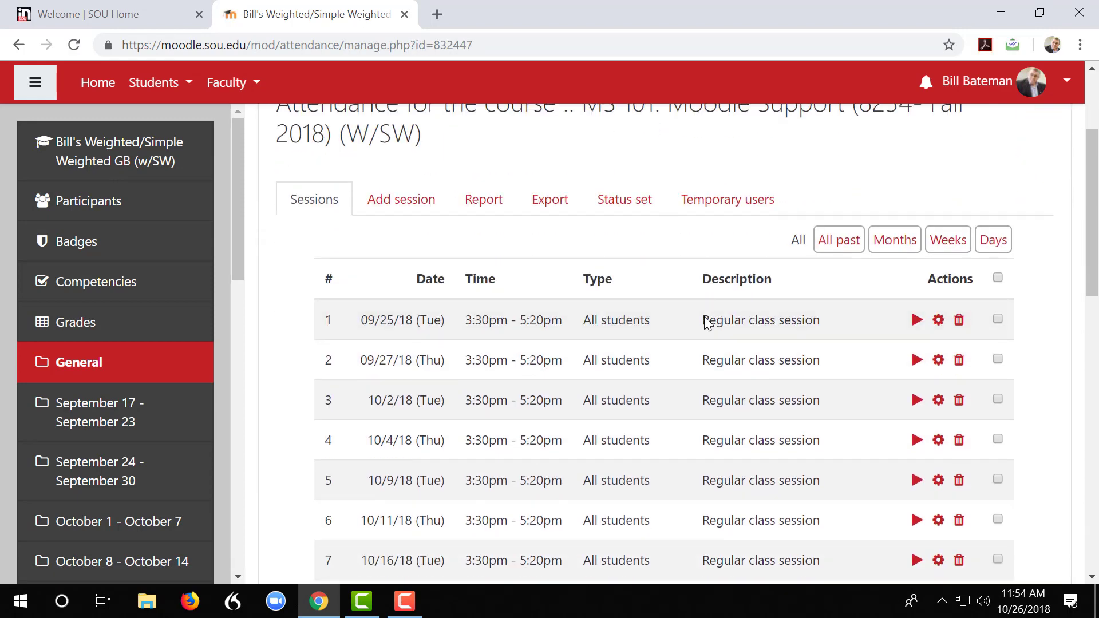
Start taking attendance for the September 25, 2018 session and set the status of all users to P
{"action": "left_click", "coordinate": [916, 321]}
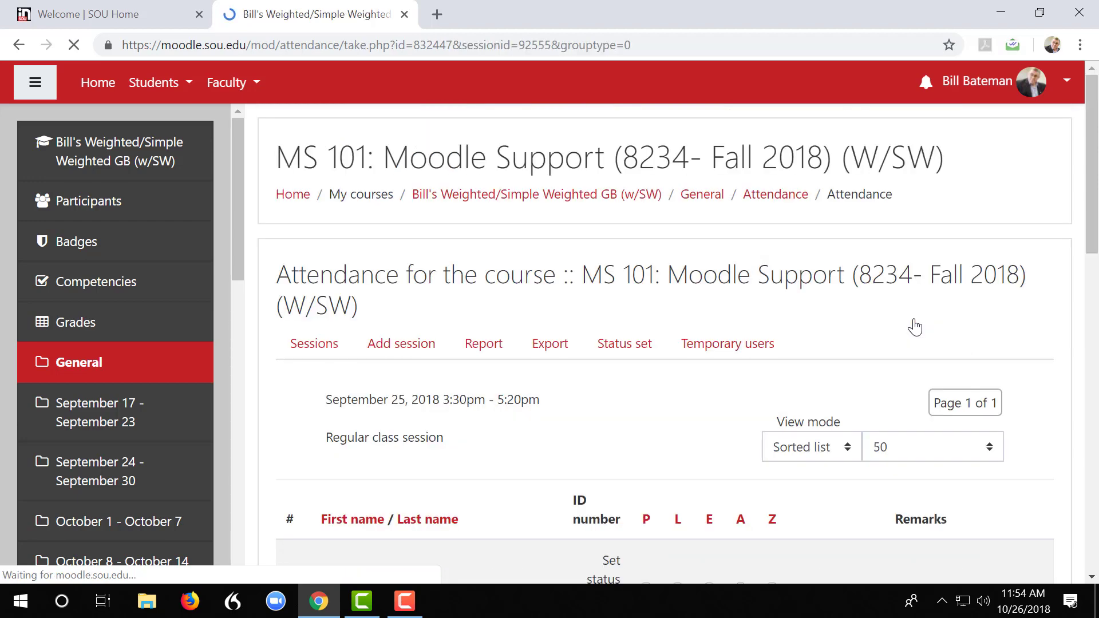
{"action": "scroll", "coordinate": [705, 385], "scroll_direction": "down", "scroll_amount": 3}
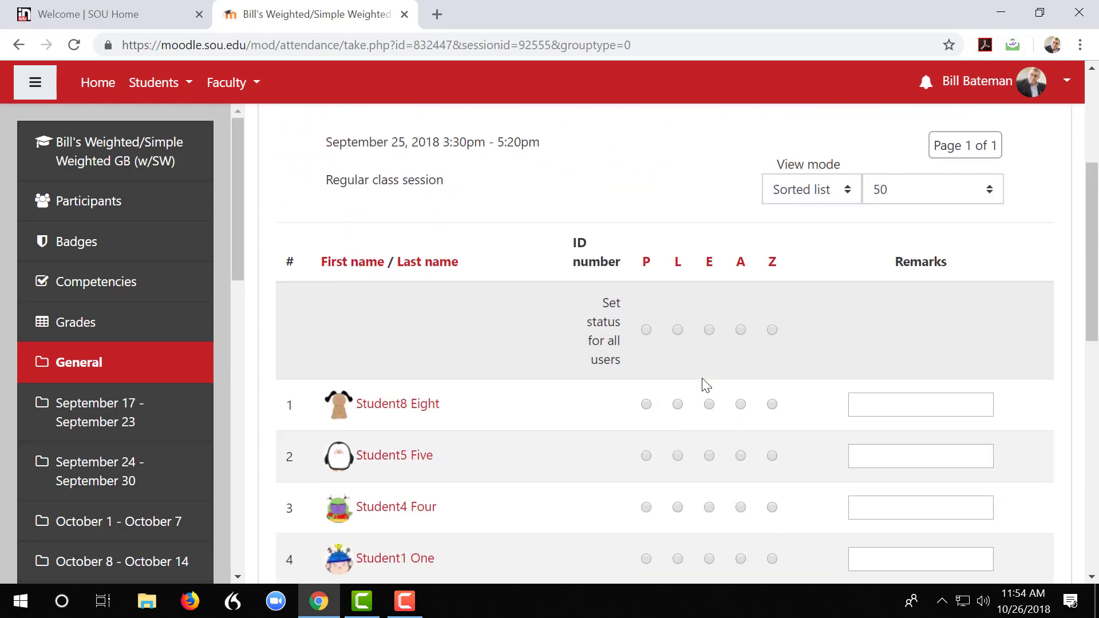
{"action": "left_click", "coordinate": [846, 193]}
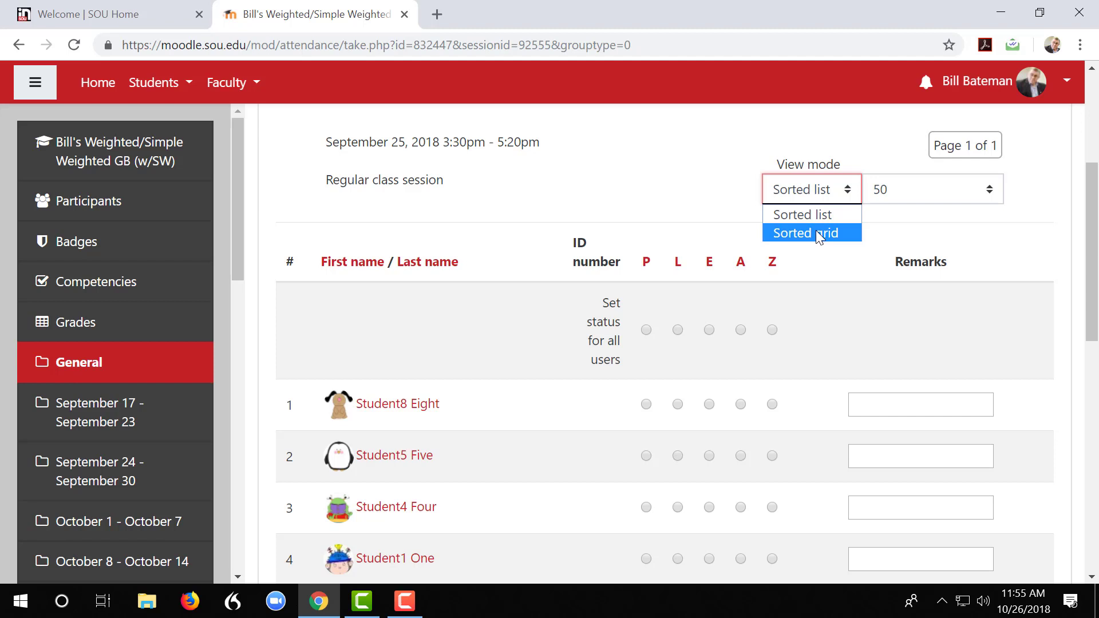
{"action": "left_click", "coordinate": [646, 330]}
{"action": "left_click", "coordinate": [646, 330]}
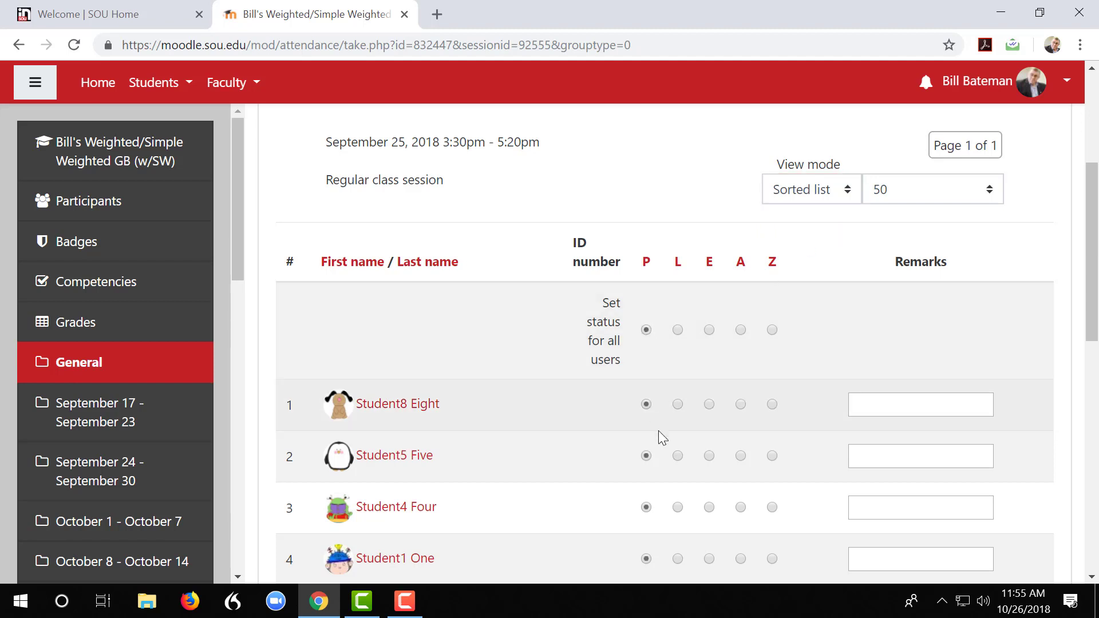
Mark the third listed student as L and the fourth as E, and save the attendance
{"action": "left_click", "coordinate": [677, 507]}
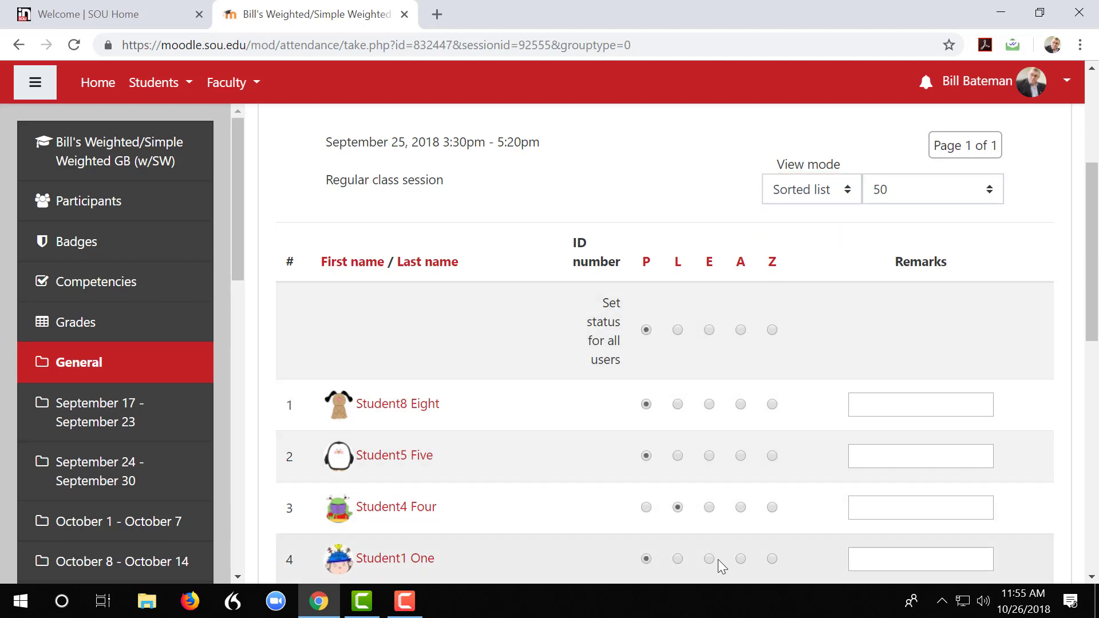
{"action": "left_click", "coordinate": [710, 559]}
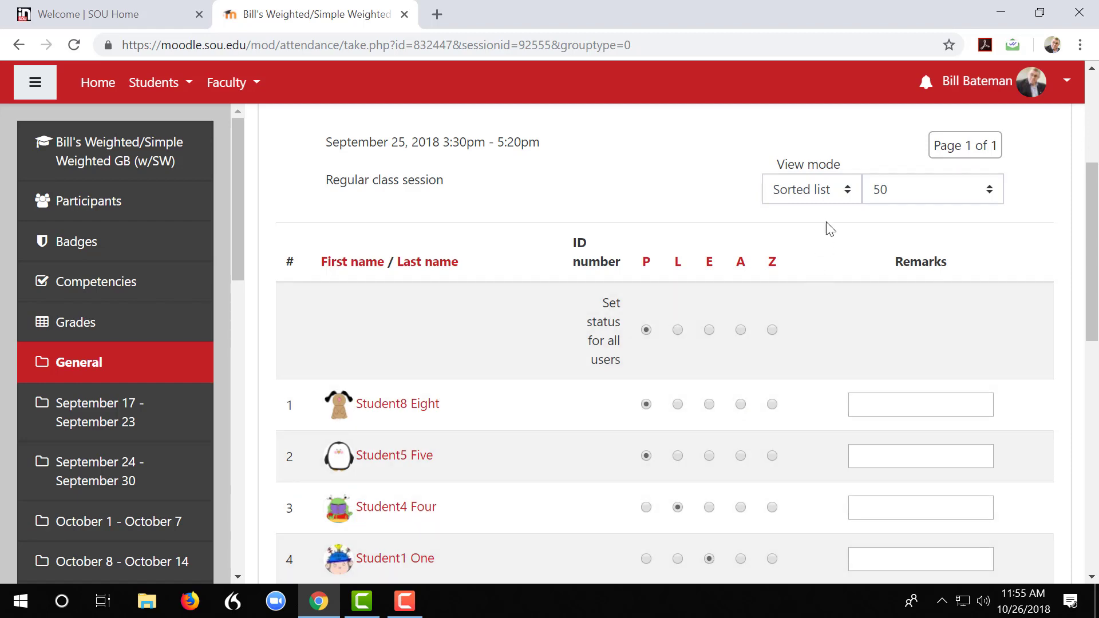
{"action": "scroll", "coordinate": [819, 275], "scroll_direction": "down", "scroll_amount": 5}
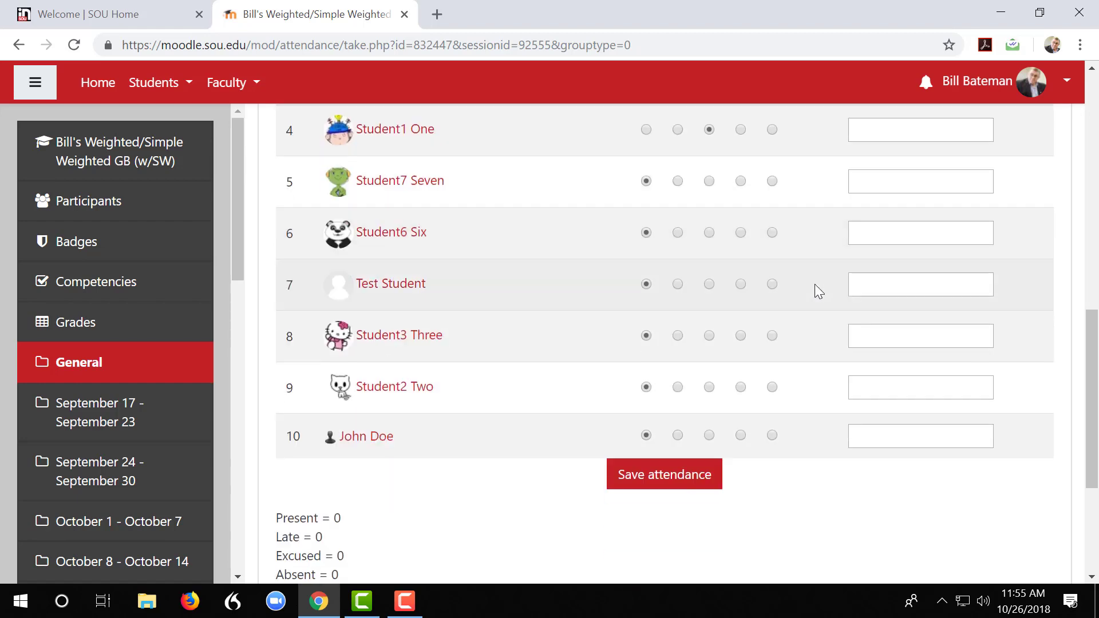
{"action": "scroll", "coordinate": [815, 284], "scroll_direction": "down", "scroll_amount": 1}
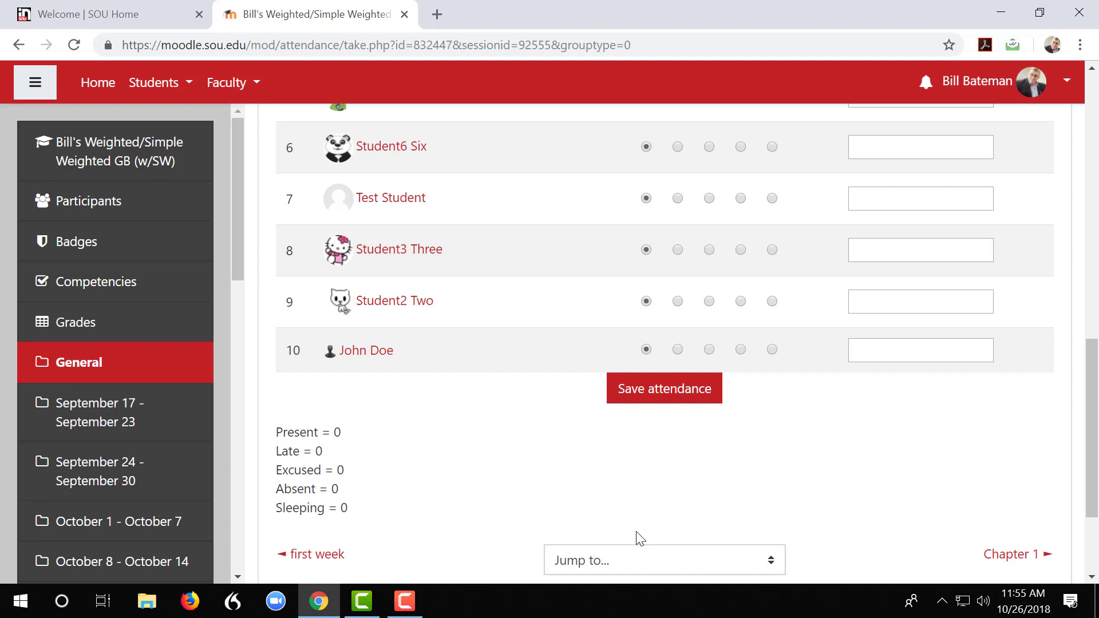
{"action": "left_click", "coordinate": [661, 402]}
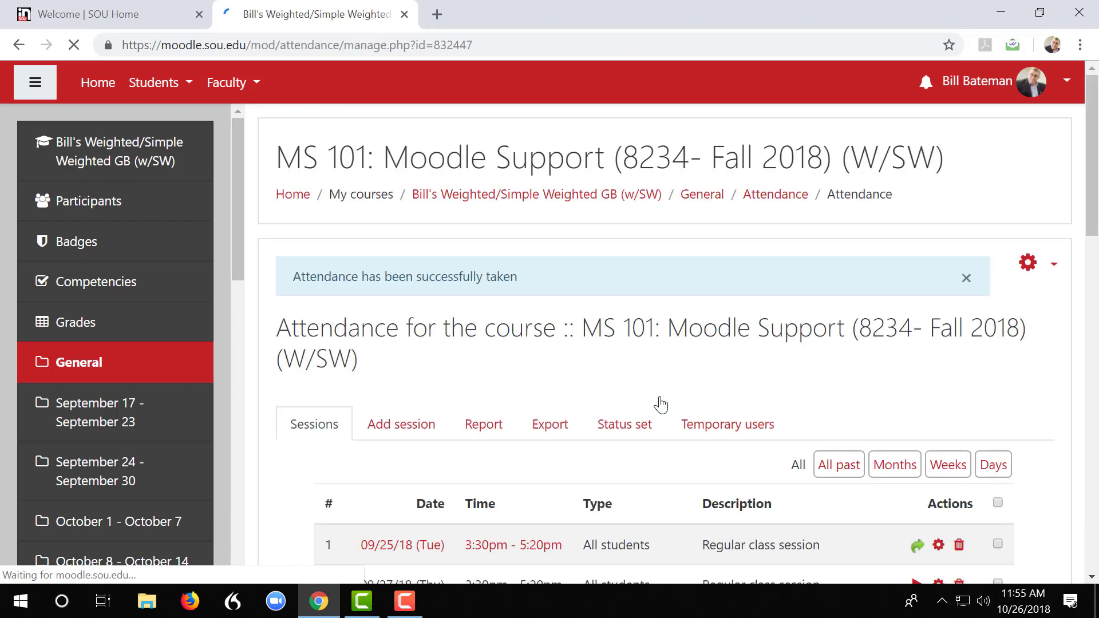
Return to the Bill's Weighted/Simple Weighted GB (w/SW) course page and add an Attendance block
{"action": "left_click", "coordinate": [497, 201]}
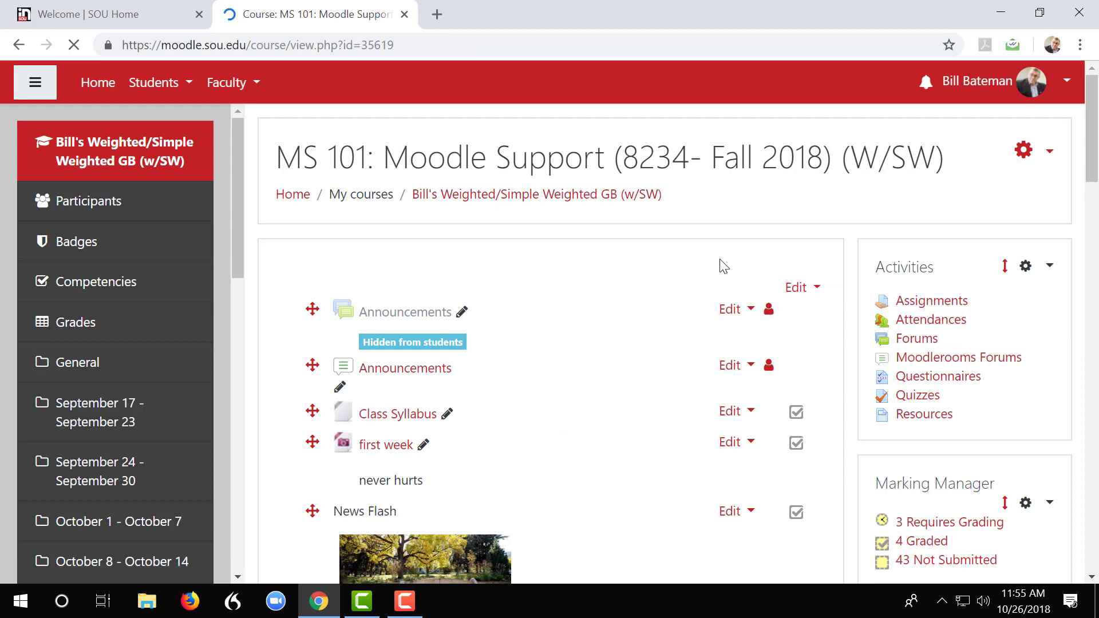
{"action": "scroll", "coordinate": [564, 348], "scroll_direction": "down", "scroll_amount": 1}
{"action": "scroll", "coordinate": [563, 355], "scroll_direction": "down", "scroll_amount": 2}
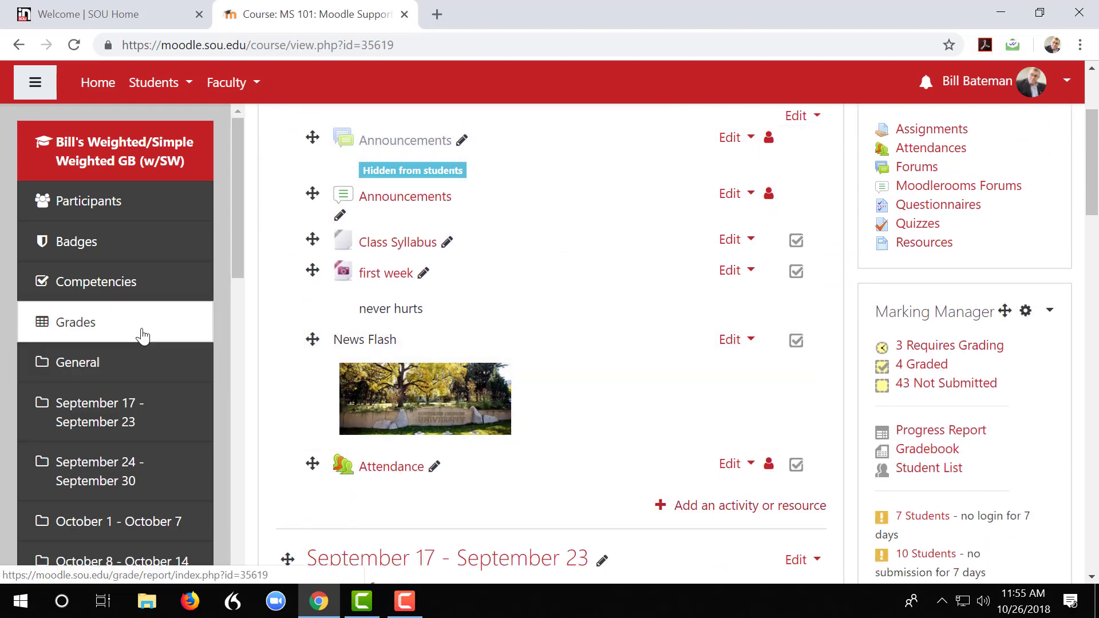
{"action": "scroll", "coordinate": [103, 316], "scroll_direction": "down", "scroll_amount": 7}
{"action": "scroll", "coordinate": [104, 329], "scroll_direction": "down", "scroll_amount": 7}
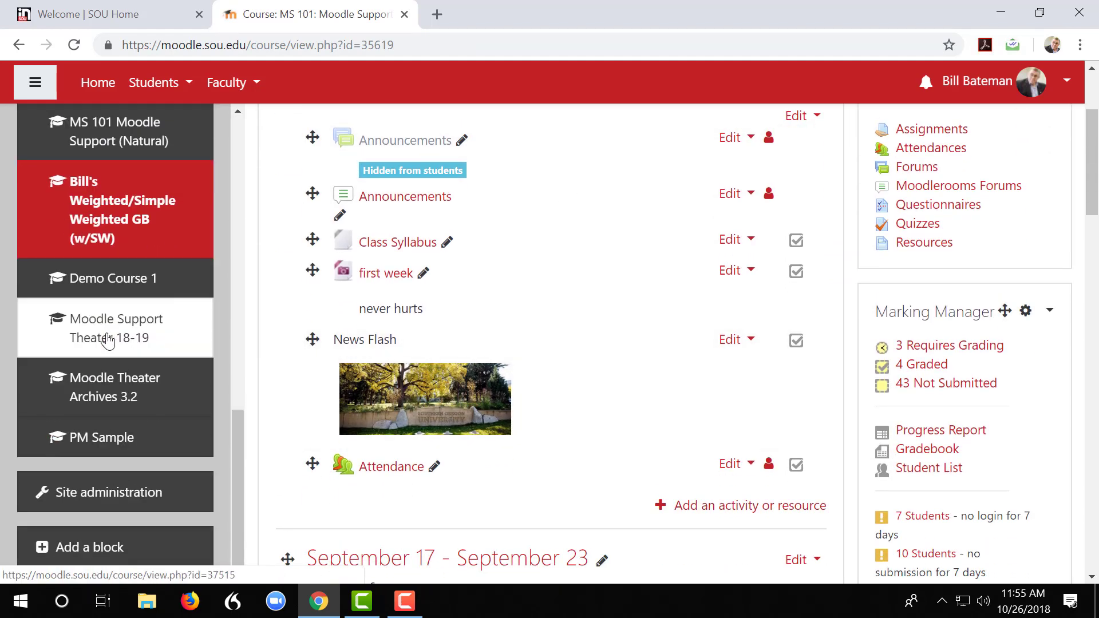
{"action": "left_click", "coordinate": [87, 550]}
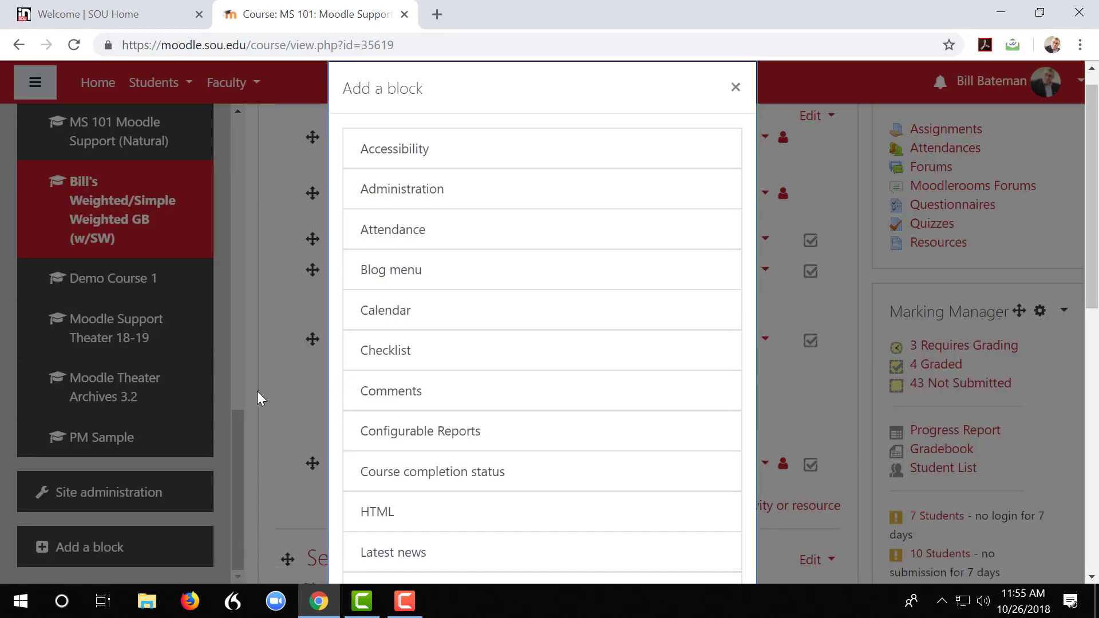
{"action": "left_click", "coordinate": [408, 237]}
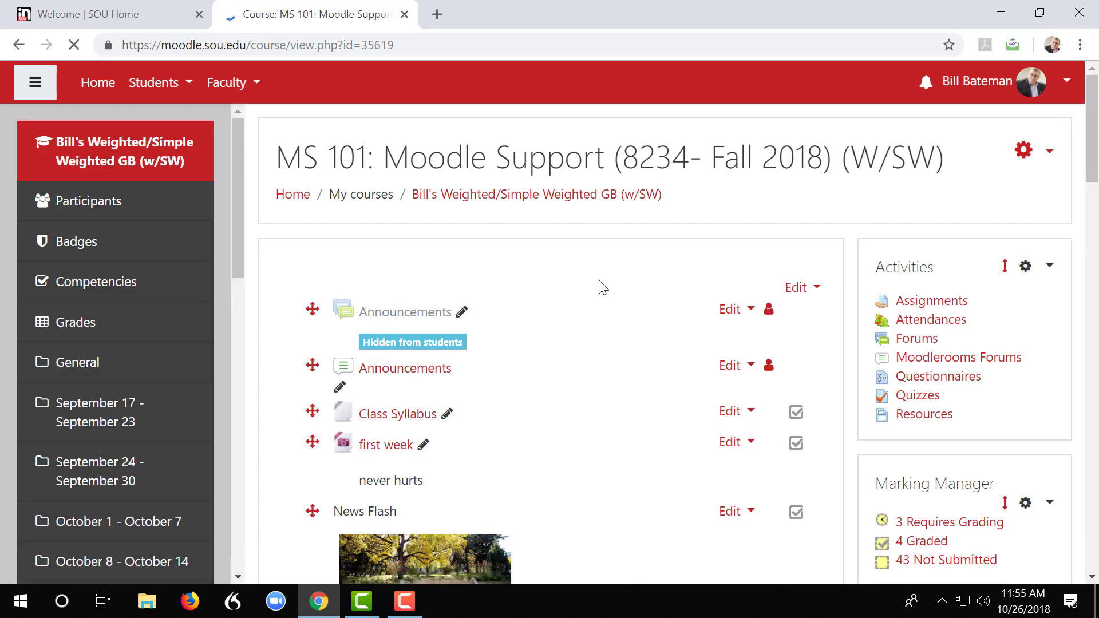
Move the Attendance block above the Quickmail block on the course page
{"action": "scroll", "coordinate": [657, 287], "scroll_direction": "down", "scroll_amount": 15}
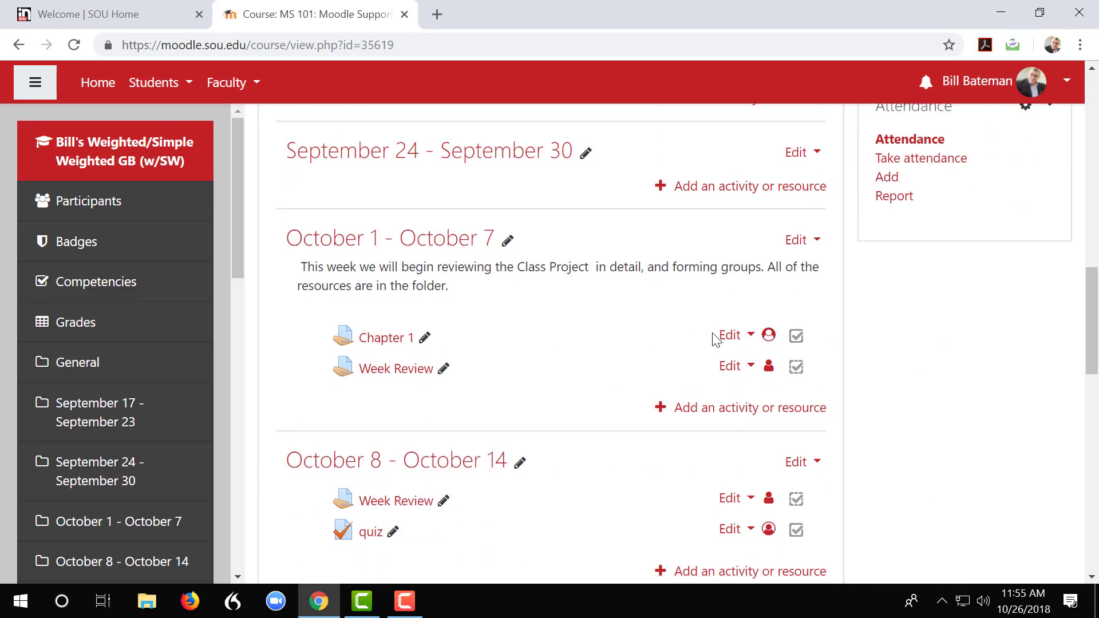
{"action": "scroll", "coordinate": [714, 334], "scroll_direction": "up", "scroll_amount": 5}
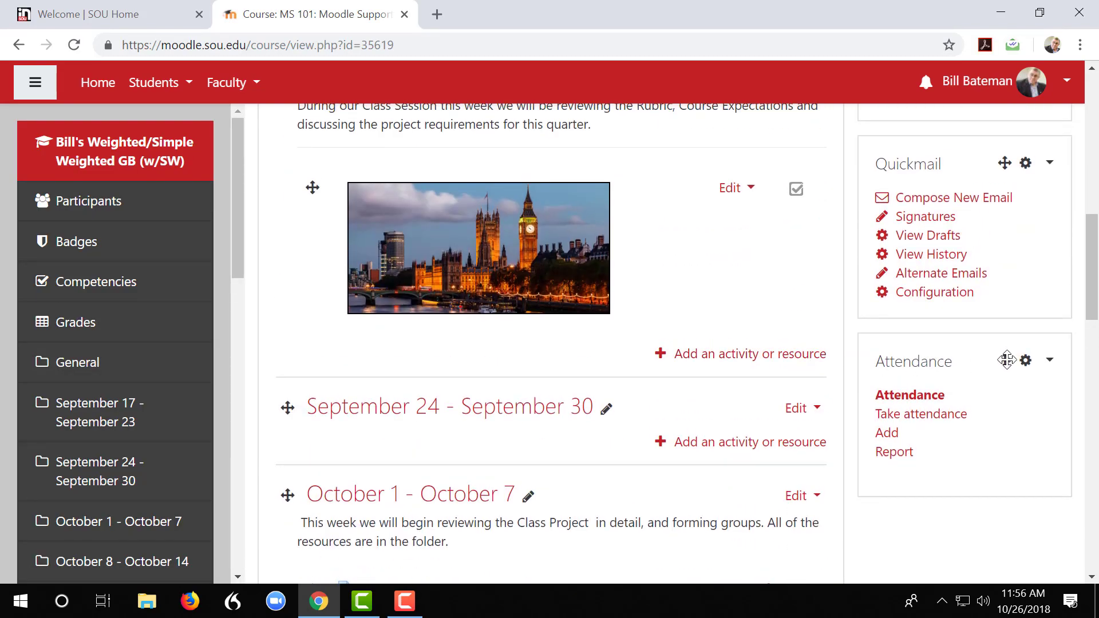
{"action": "mouse_move", "coordinate": [1007, 360]}
{"action": "left_mouse_down"}
{"action": "mouse_move", "coordinate": [984, 189]}
{"action": "mouse_move", "coordinate": [994, 162]}
{"action": "mouse_move", "coordinate": [964, 225]}
{"action": "left_mouse_up"}
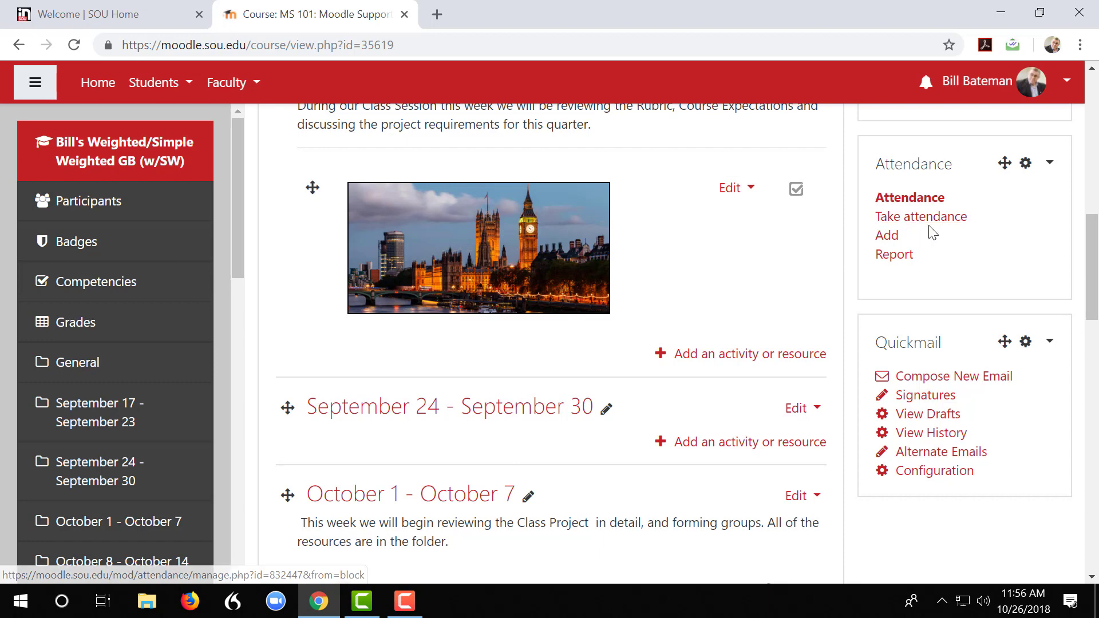
{"action": "left_click_drag", "start_coordinate": [1091, 263], "coordinate": [1097, 192]}
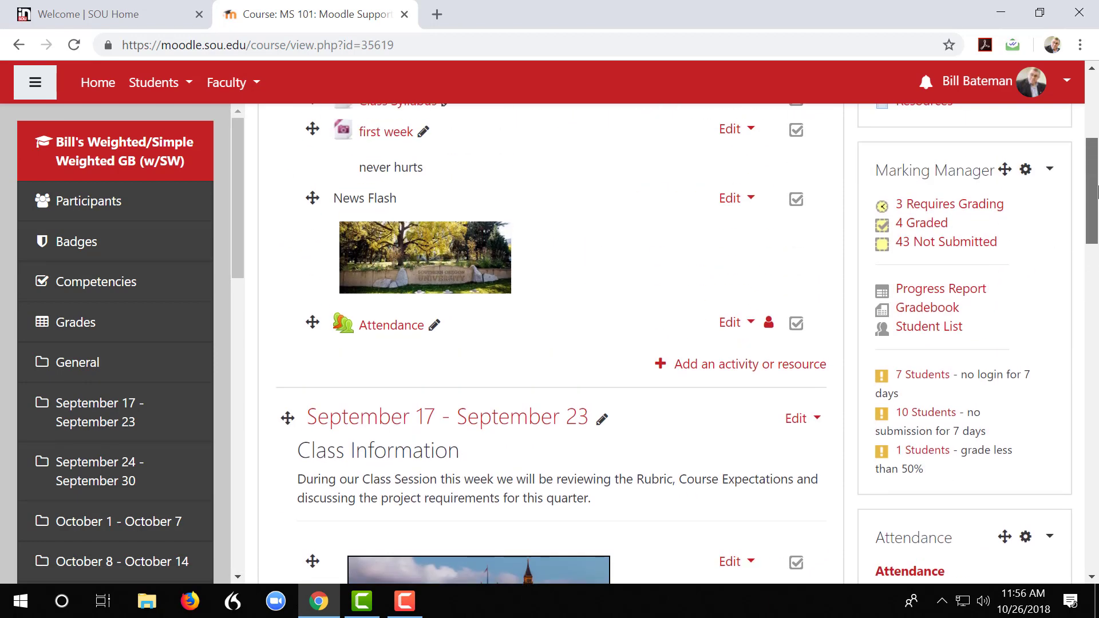
{"action": "scroll", "coordinate": [1097, 192], "scroll_direction": "down", "scroll_amount": 2}
Switch the course role to Student and examine how the Attendance block and activity look to students
{"action": "left_click", "coordinate": [1031, 82]}
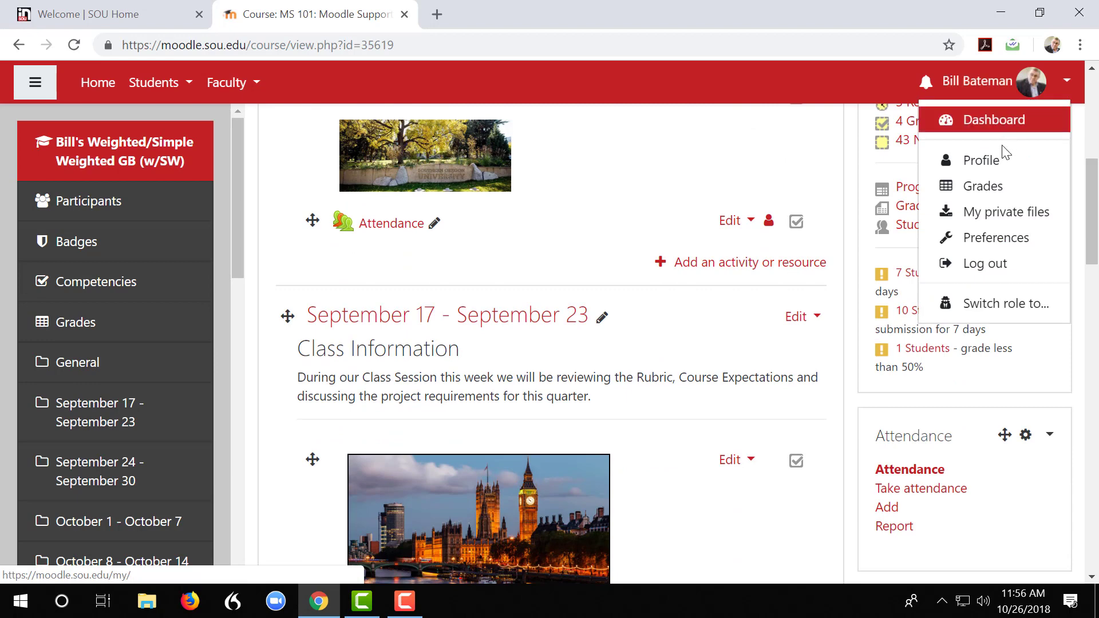
{"action": "left_click", "coordinate": [973, 302]}
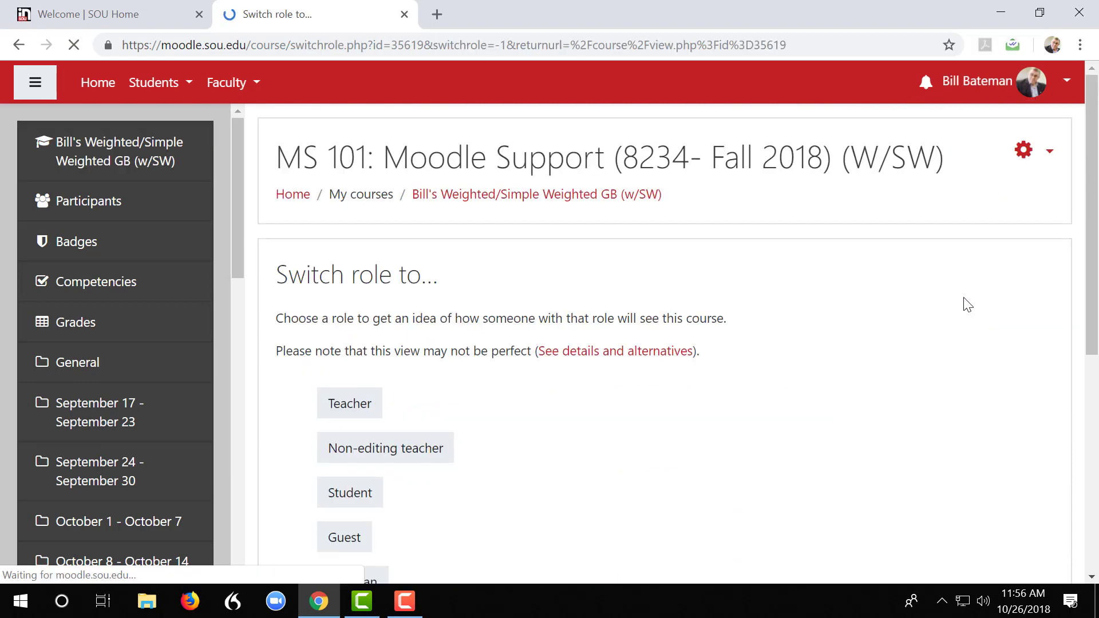
{"action": "left_click", "coordinate": [342, 497]}
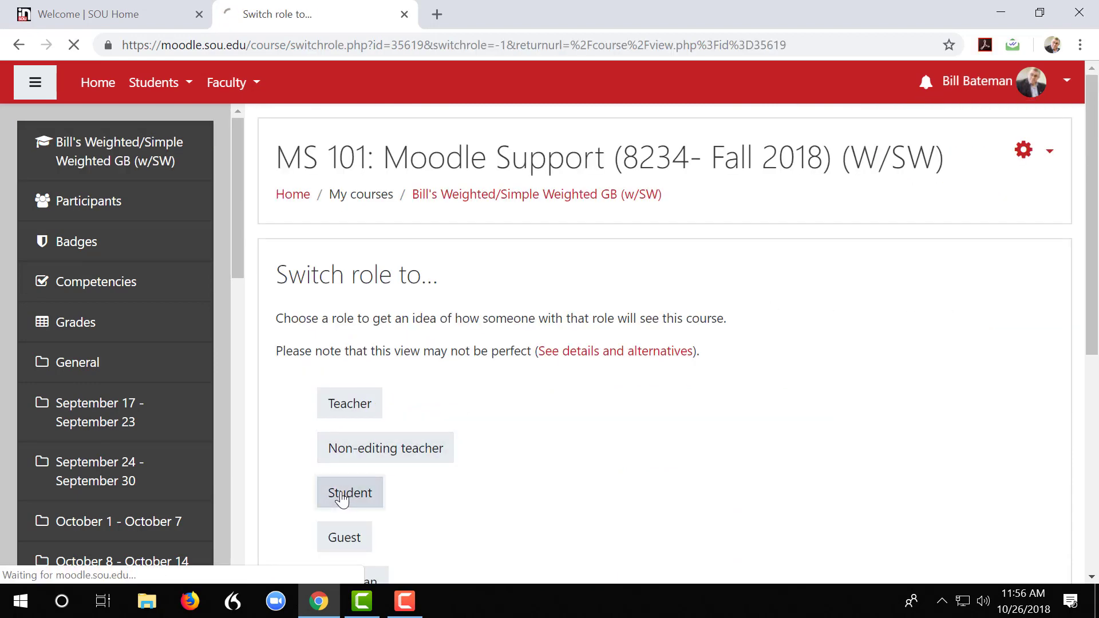
{"action": "scroll", "coordinate": [652, 414], "scroll_direction": "down", "scroll_amount": 7}
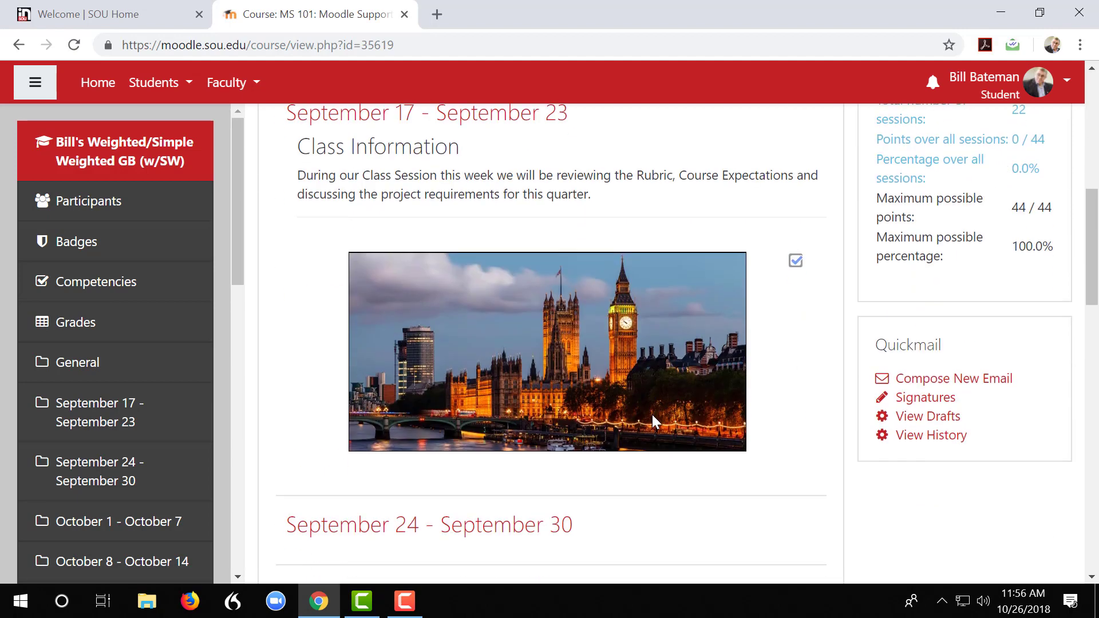
{"action": "scroll", "coordinate": [687, 413], "scroll_direction": "up", "scroll_amount": 4}
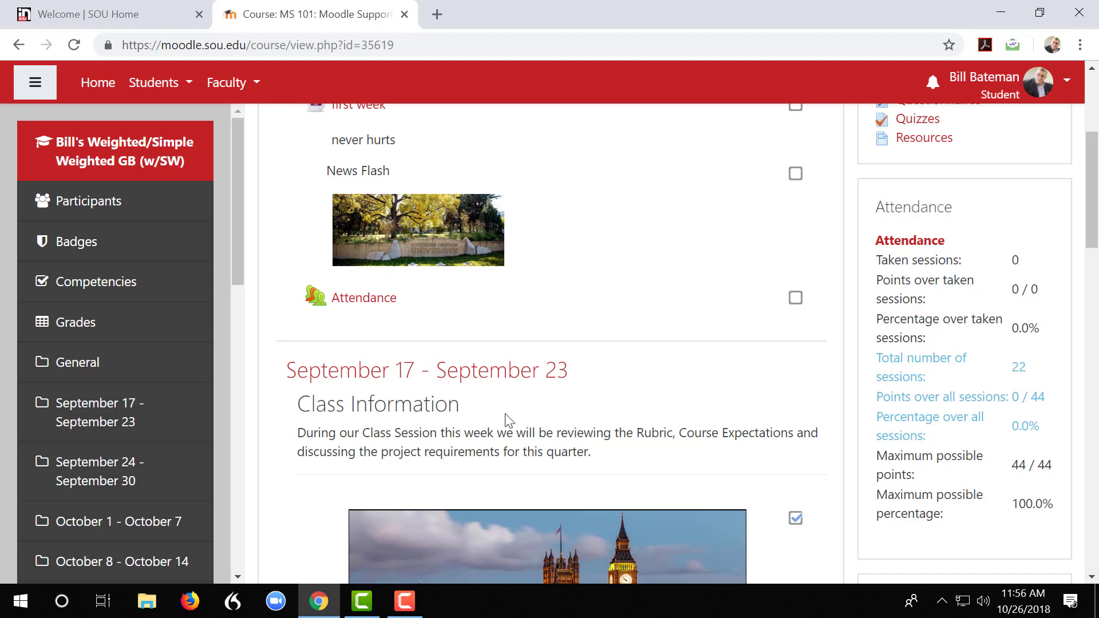
{"action": "scroll", "coordinate": [506, 420], "scroll_direction": "up", "scroll_amount": 1}
{"action": "scroll", "coordinate": [506, 420], "scroll_direction": "up", "scroll_amount": 4}
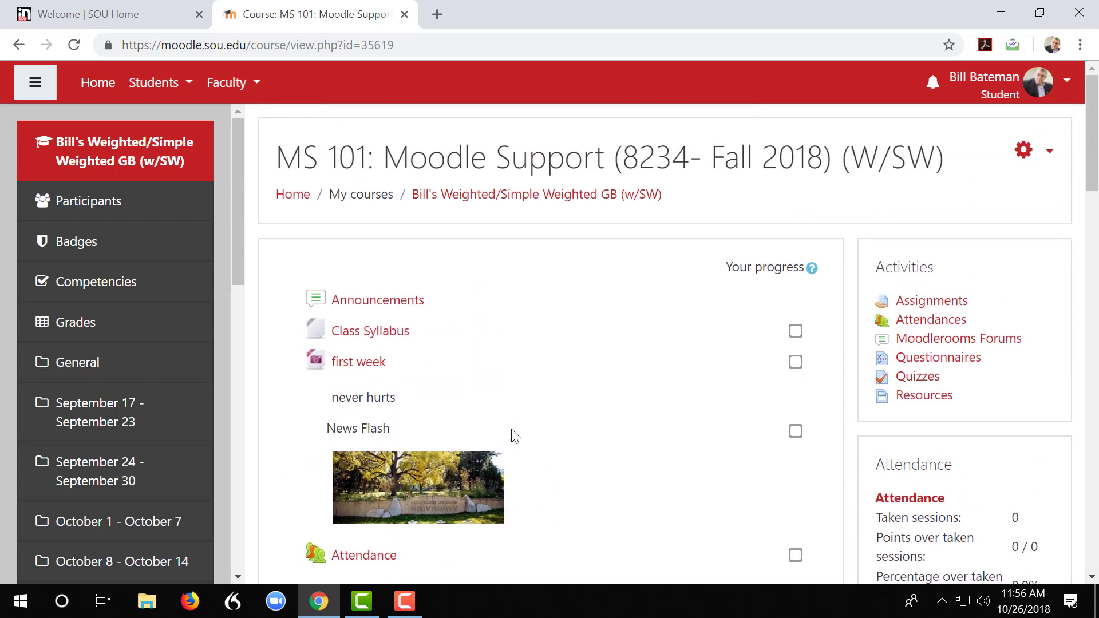